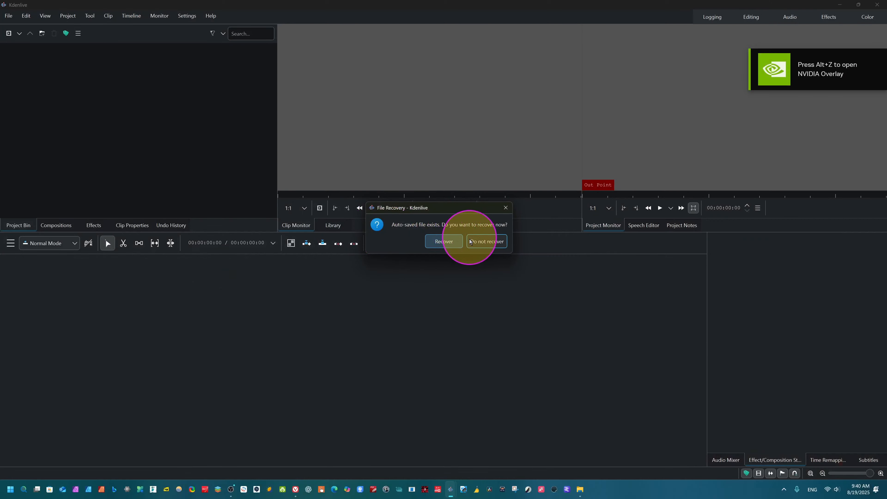
- Recover the auto-saved project and show the audio mixer
{"action": "left_click", "coordinate": [443, 241]}
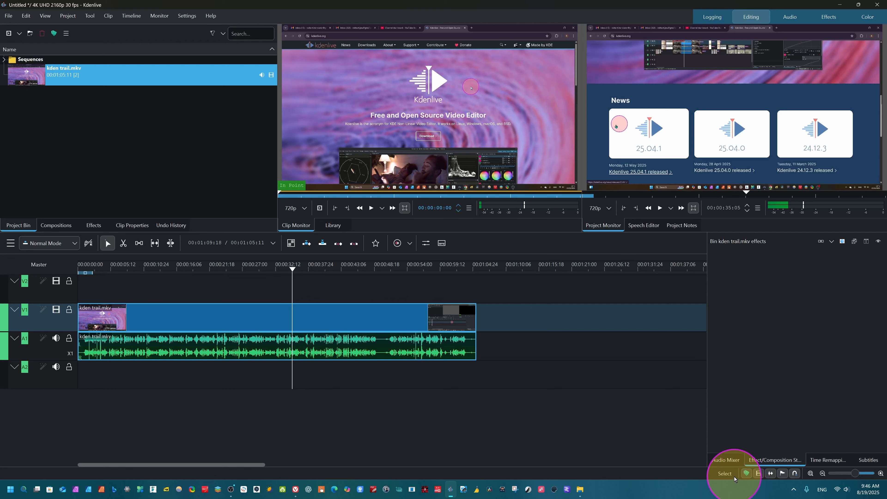
{"action": "left_click", "coordinate": [726, 461]}
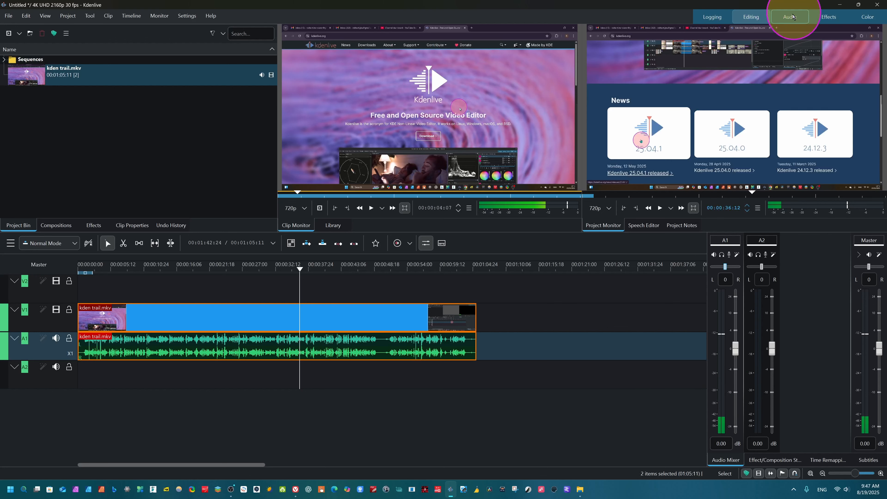
- Look through the Logging, Editing, Effects and Audio workspace layouts
{"action": "left_click", "coordinate": [709, 17]}
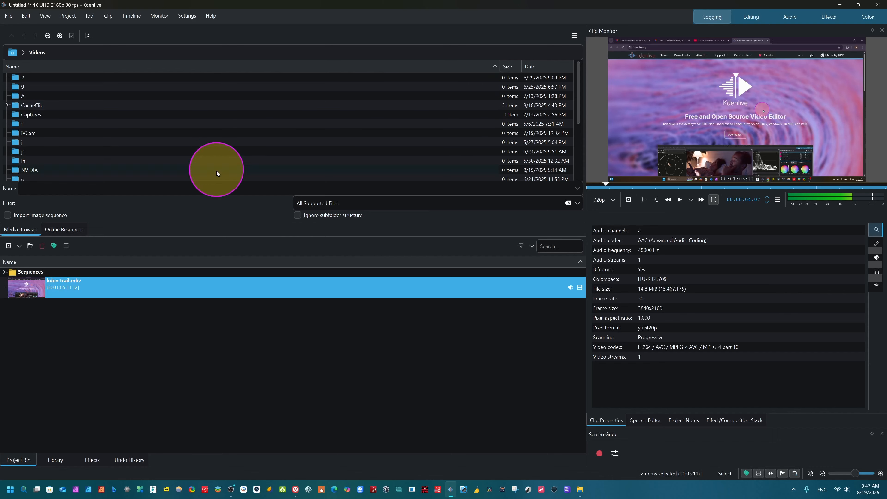
{"action": "left_click", "coordinate": [753, 18]}
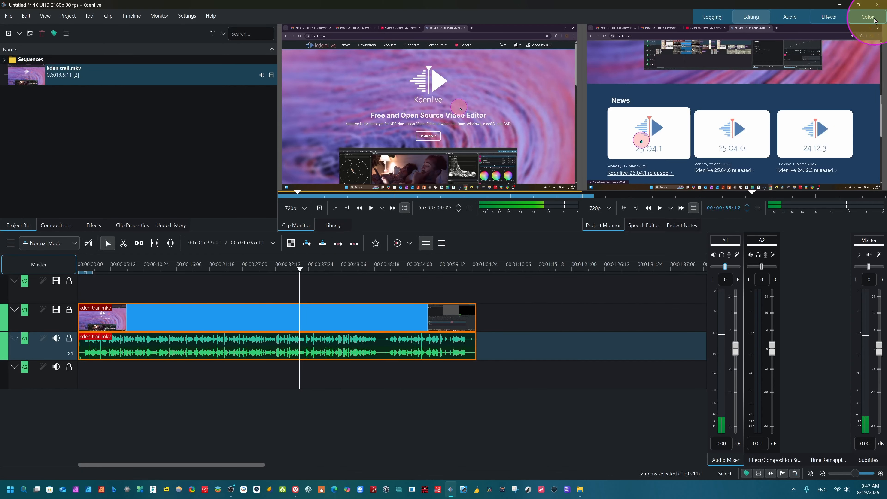
{"action": "left_click", "coordinate": [833, 19]}
{"action": "left_click", "coordinate": [834, 20]}
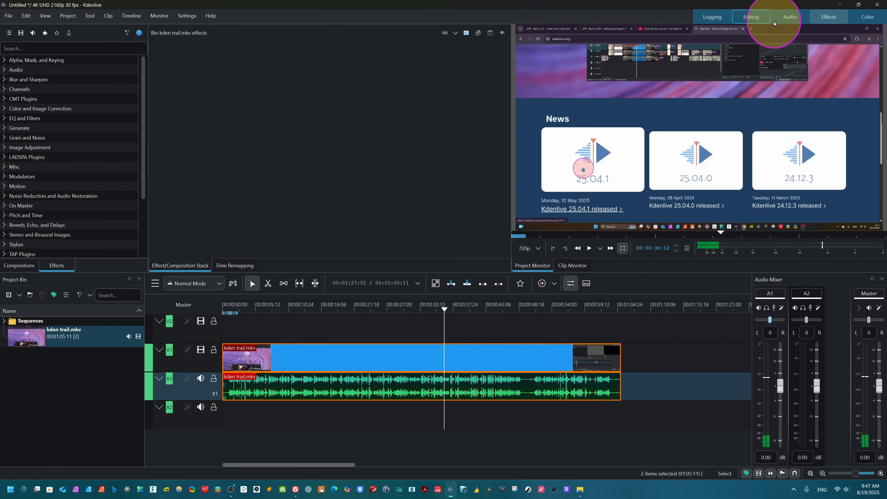
{"action": "left_click", "coordinate": [795, 18]}
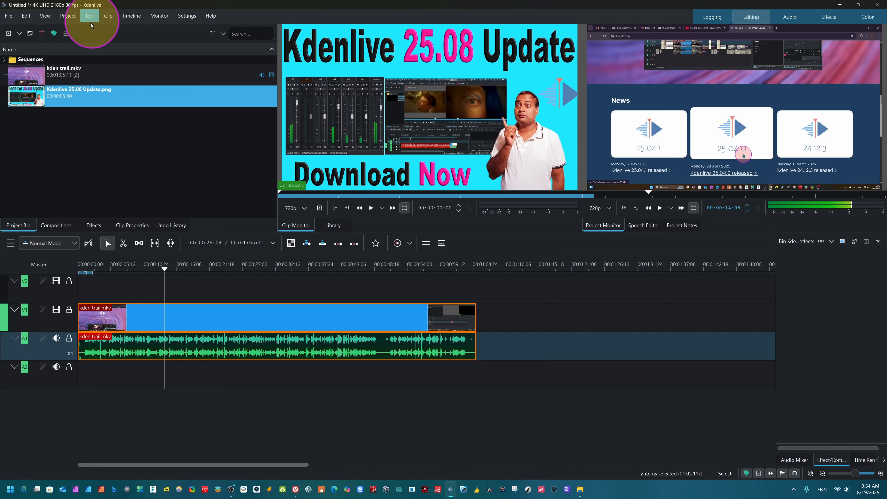
- Start a new title clip and insert the image Kdenlive 25.08 Update, found by searching for "kden"
{"action": "left_click", "coordinate": [67, 15]}
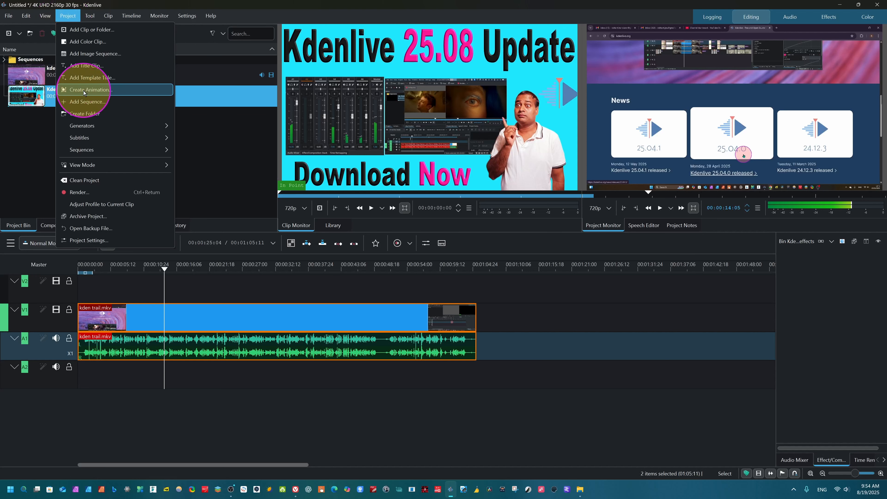
{"action": "left_click", "coordinate": [82, 67]}
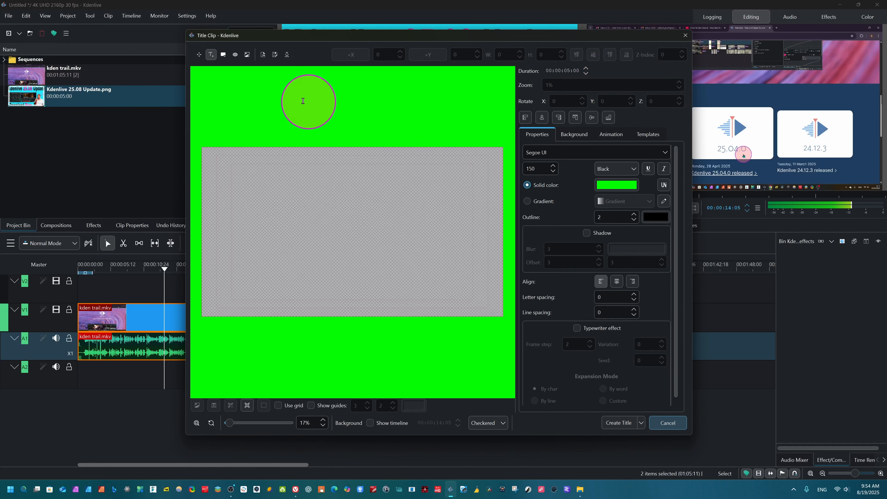
{"action": "left_click", "coordinate": [247, 55]}
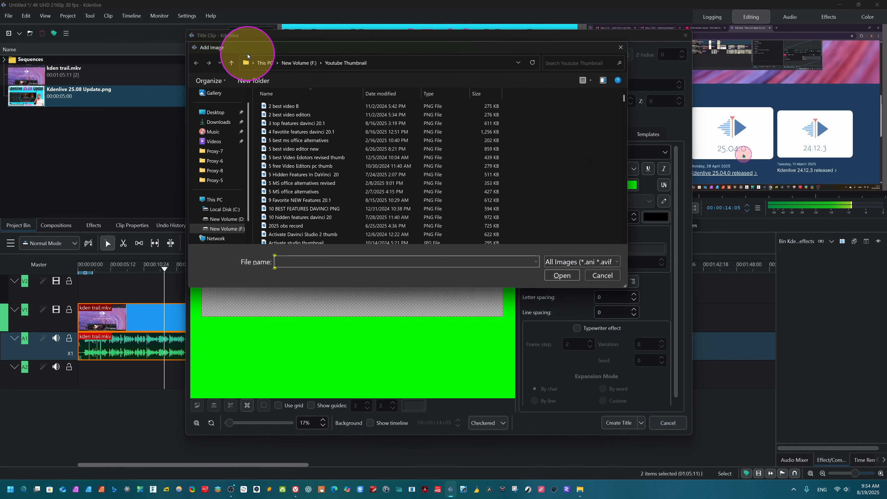
{"action": "left_click", "coordinate": [569, 61]}
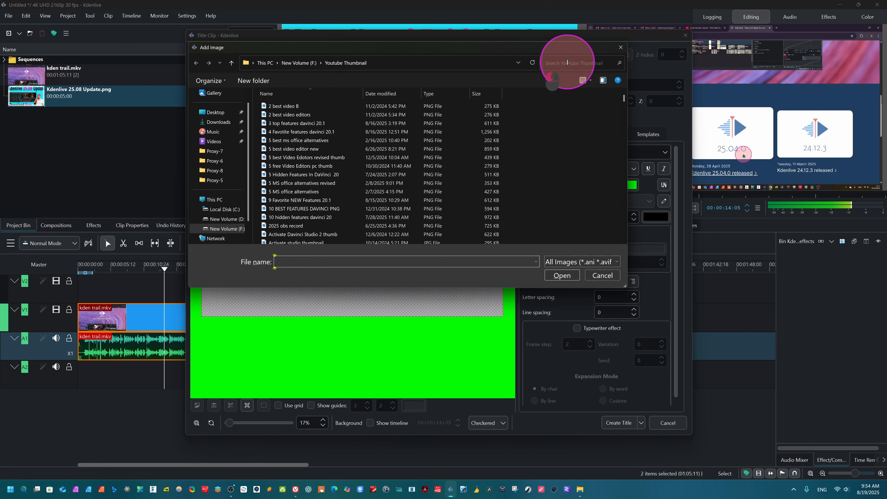
{"action": "type", "text": "kden"}
{"action": "left_click", "coordinate": [366, 99]}
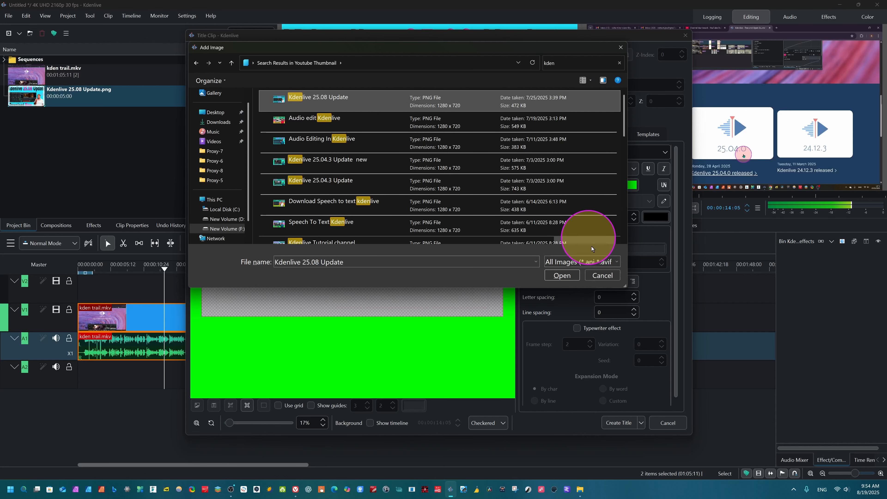
{"action": "left_click", "coordinate": [562, 275]}
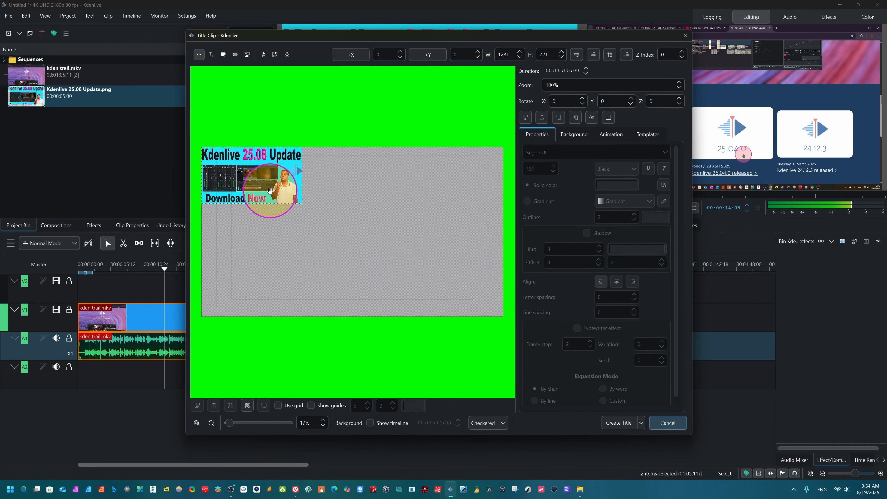
- Move the inserted image near the middle of the title frame, at about X 681, Y 717
{"action": "left_click_drag", "start_coordinate": [262, 180], "coordinate": [325, 222]}
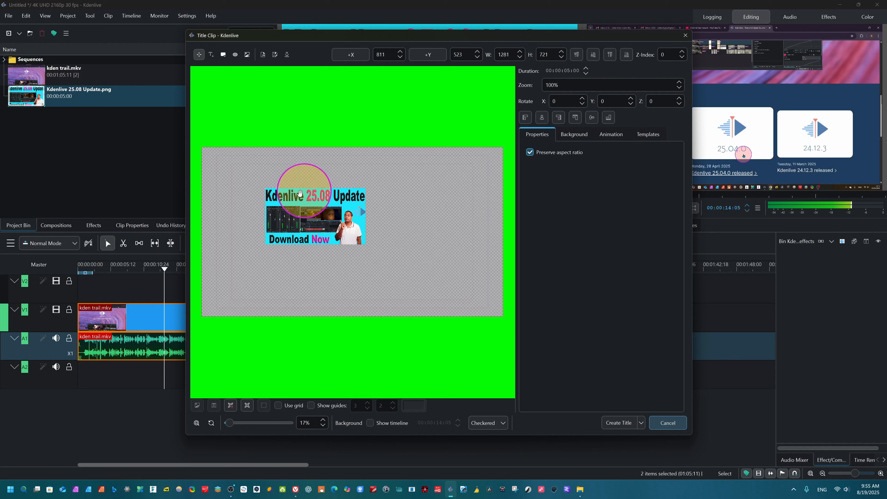
{"action": "left_click_drag", "start_coordinate": [305, 226], "coordinate": [295, 242]}
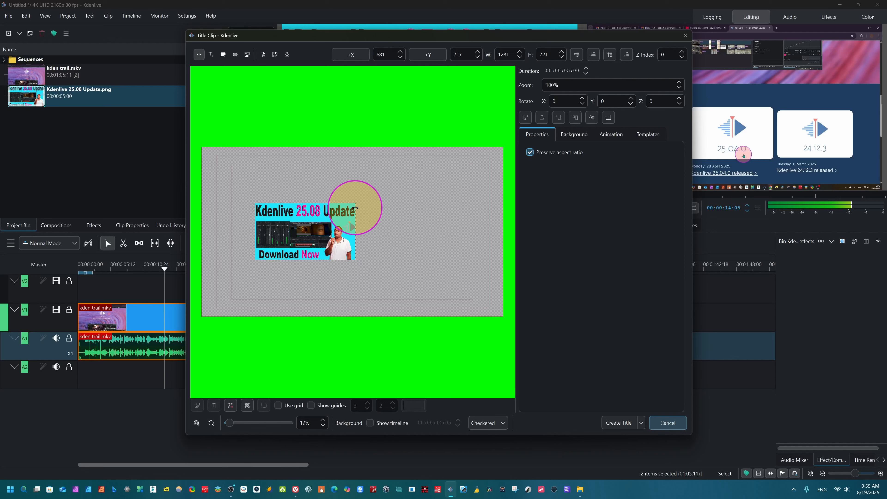
- Scale the image up and down with its aspect ratio preserved, ending at about 1648 × 927 (129%)
{"action": "left_click_drag", "start_coordinate": [355, 207], "coordinate": [278, 230]}
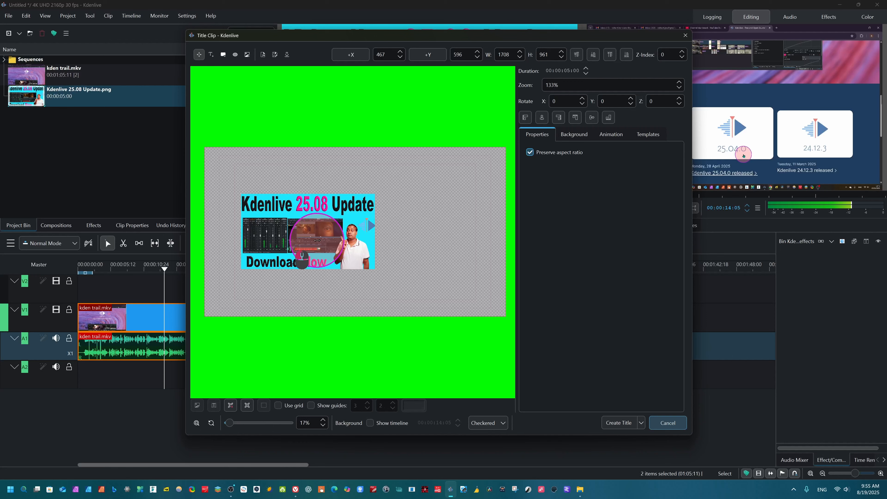
{"action": "scroll", "coordinate": [316, 241], "scroll_direction": "down", "scroll_amount": 4}
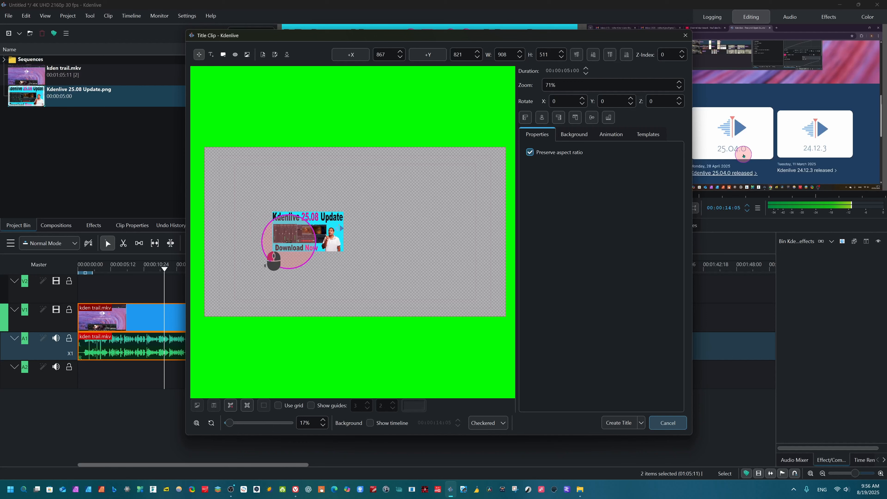
{"action": "scroll", "coordinate": [307, 242], "scroll_direction": "up", "scroll_amount": 5}
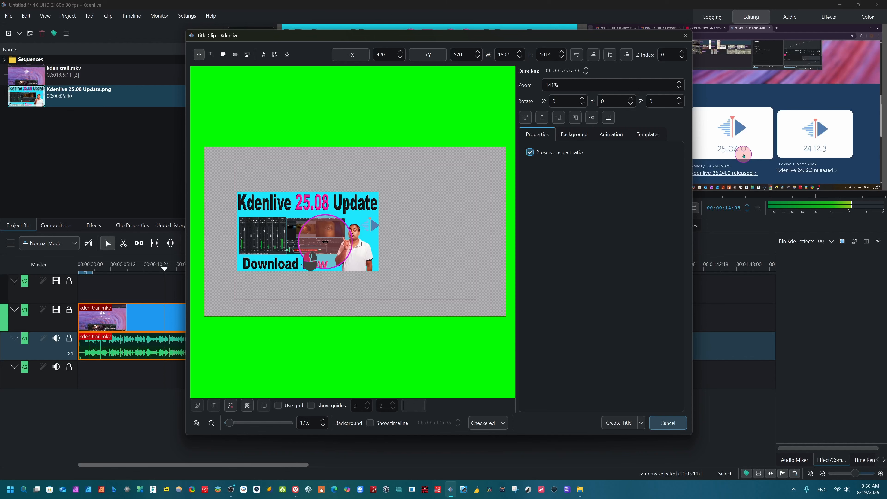
{"action": "scroll", "coordinate": [325, 242], "scroll_direction": "up", "scroll_amount": 6}
{"action": "scroll", "coordinate": [328, 242], "scroll_direction": "down", "scroll_amount": 6}
{"action": "scroll", "coordinate": [334, 243], "scroll_direction": "up", "scroll_amount": 2}
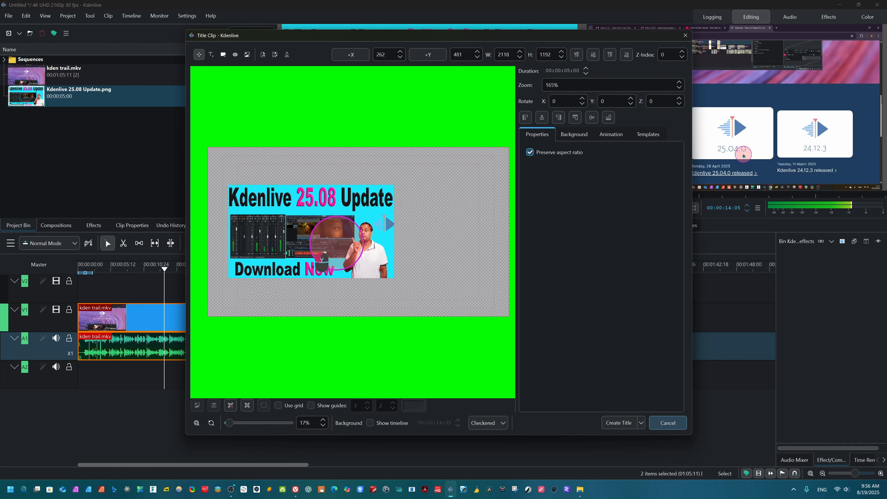
{"action": "scroll", "coordinate": [335, 243], "scroll_direction": "down", "scroll_amount": 6}
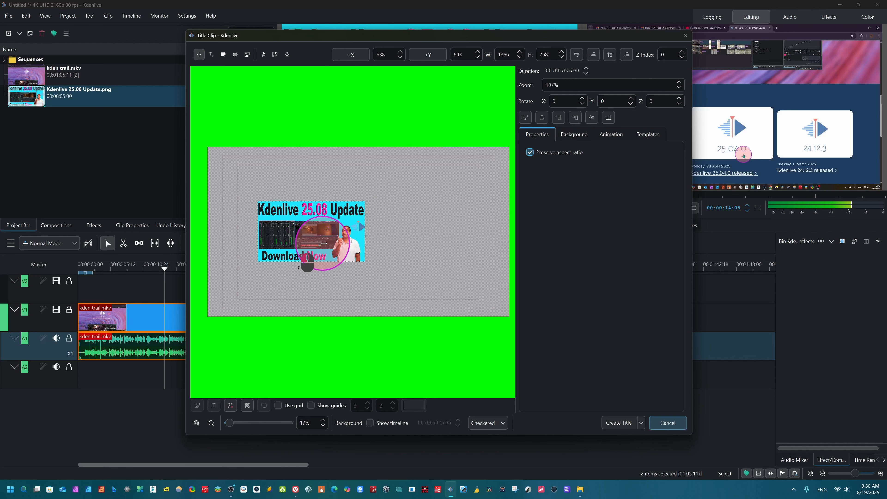
{"action": "scroll", "coordinate": [324, 244], "scroll_direction": "up", "scroll_amount": 6}
{"action": "scroll", "coordinate": [314, 243], "scroll_direction": "down", "scroll_amount": 10}
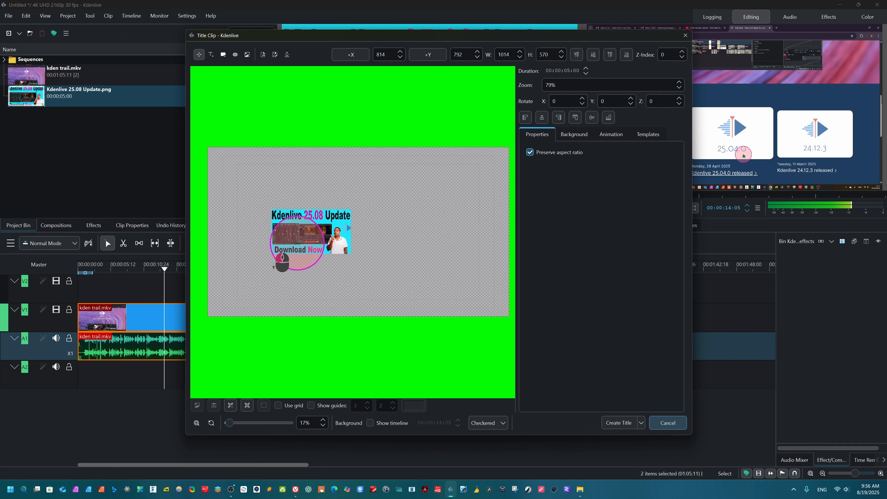
{"action": "scroll", "coordinate": [297, 242], "scroll_direction": "up", "scroll_amount": 10}
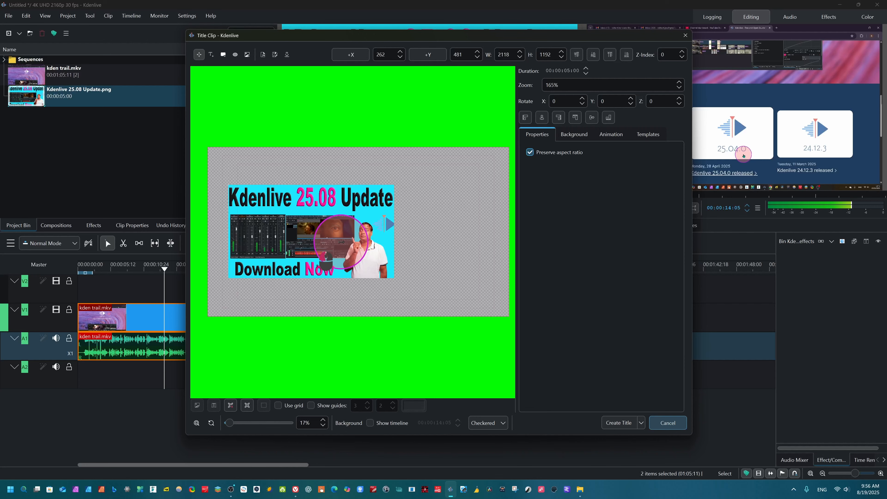
{"action": "scroll", "coordinate": [341, 242], "scroll_direction": "up", "scroll_amount": 2}
{"action": "scroll", "coordinate": [328, 244], "scroll_direction": "down", "scroll_amount": 6}
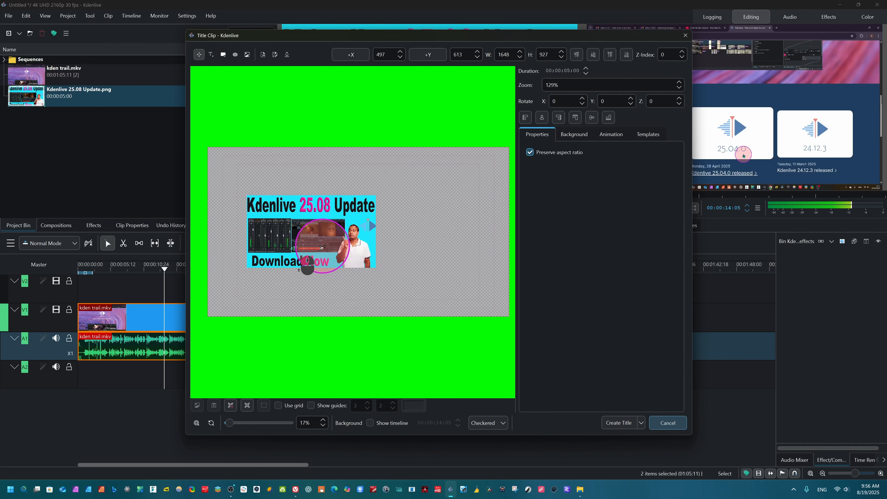
{"action": "scroll", "coordinate": [314, 249], "scroll_direction": "up", "scroll_amount": 15}
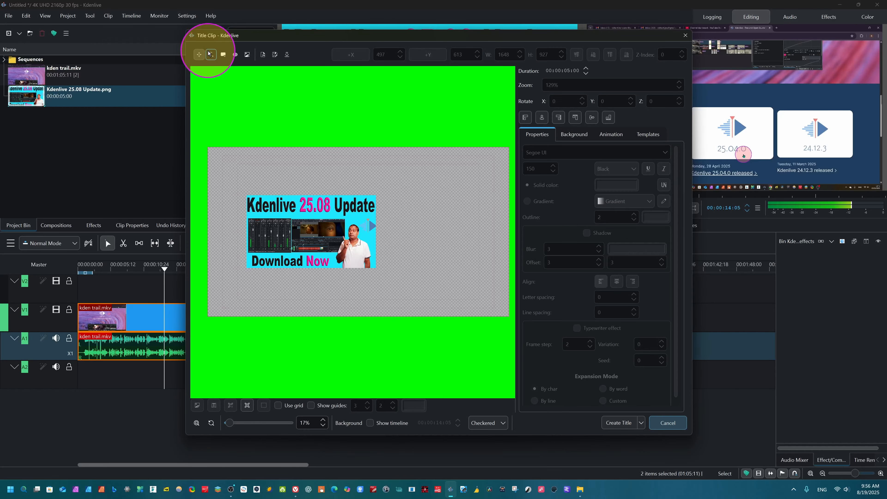
- Add the text "Kdenlive update" above the image in the title and shift it closer to the image
{"action": "left_click", "coordinate": [211, 54]}
{"action": "left_click", "coordinate": [239, 158]}
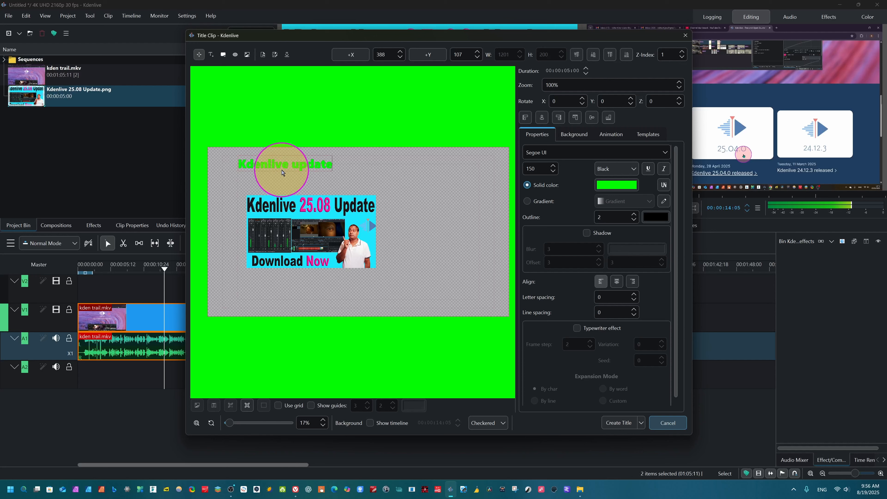
{"action": "left_click_drag", "start_coordinate": [243, 164], "coordinate": [281, 184]}
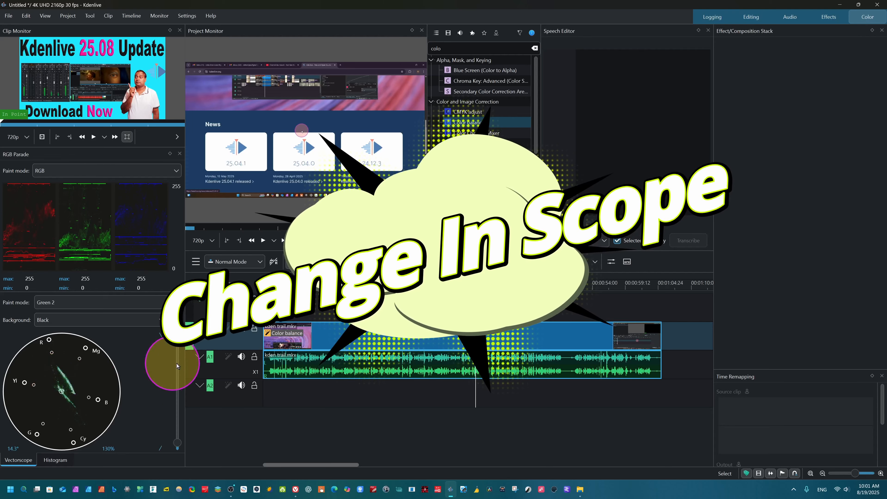
- Compare the Scopes section of the release notes in the browser with Kdenlive's vectorscope, and select the kden trail.mkv clip
{"action": "left_click", "coordinate": [295, 489]}
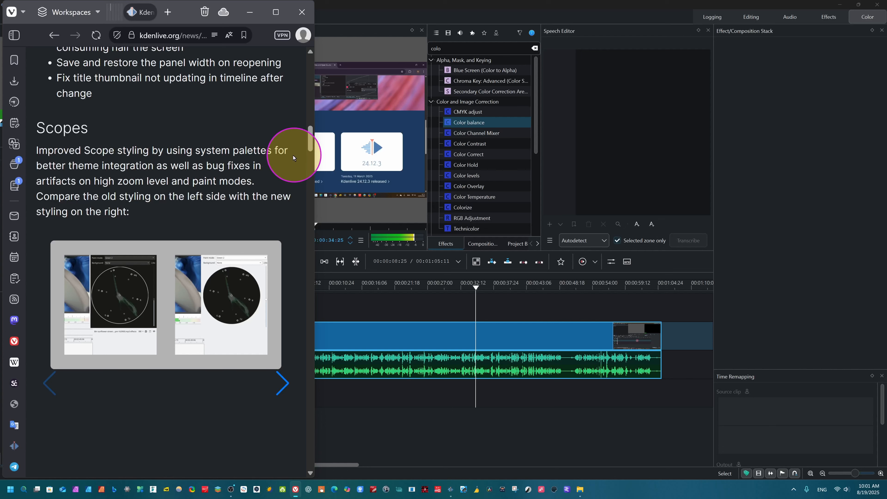
{"action": "left_click", "coordinate": [372, 297]}
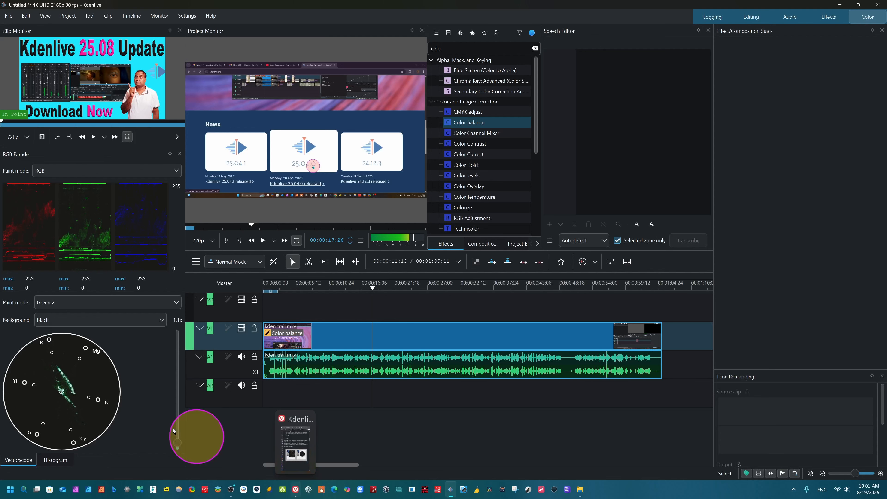
{"action": "left_click", "coordinate": [295, 493]}
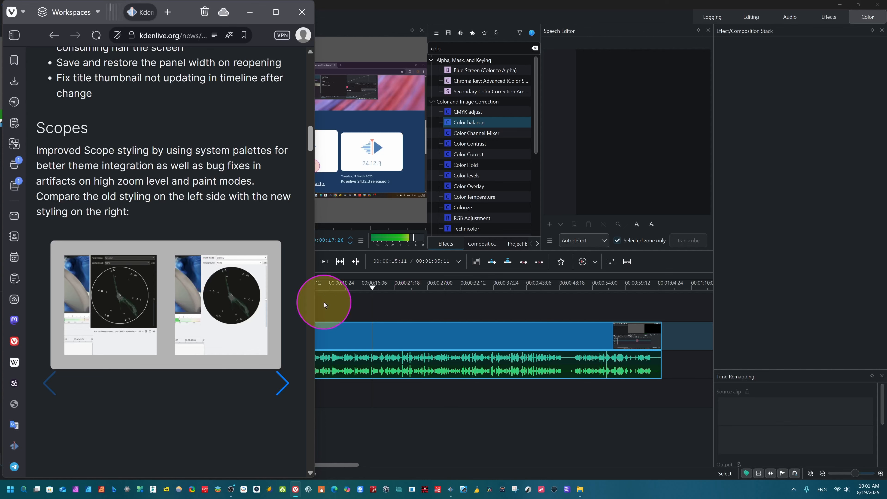
{"action": "left_click", "coordinate": [344, 323]}
{"action": "left_click", "coordinate": [377, 346]}
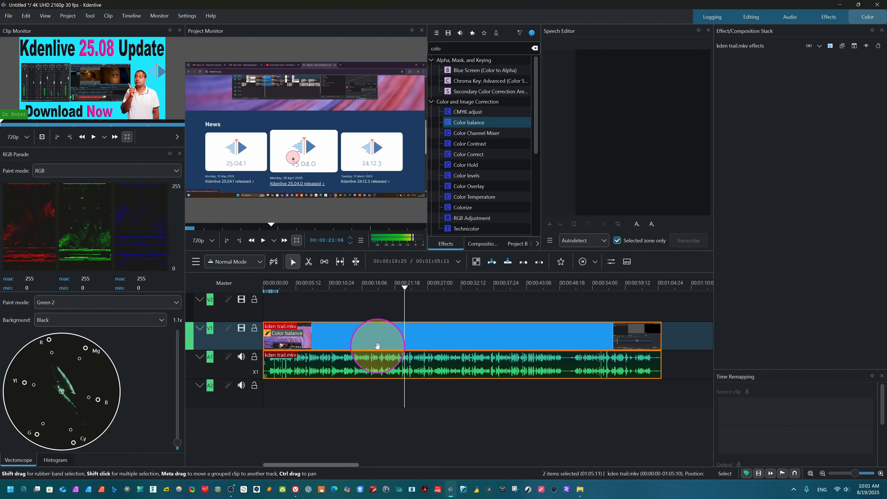
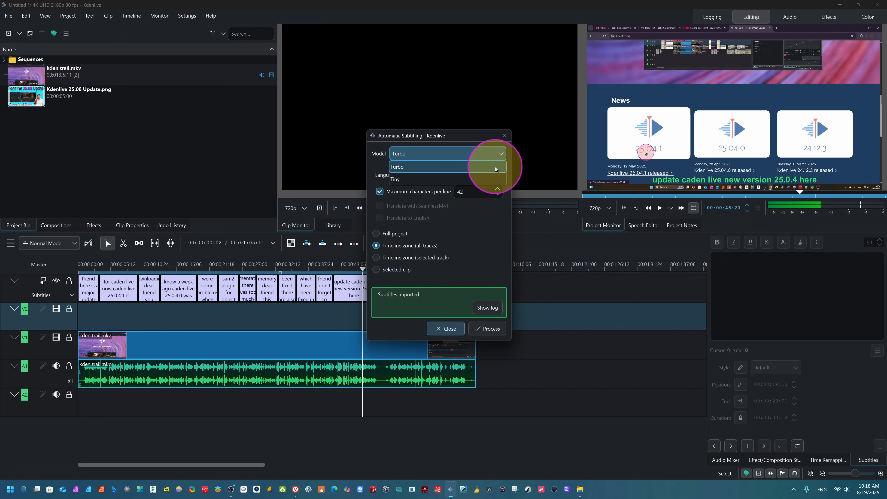
- Compare the translation options offered by the Tiny and Turbo models for automatic subtitling, ending on Turbo, and close the dialog
{"action": "left_click", "coordinate": [484, 218]}
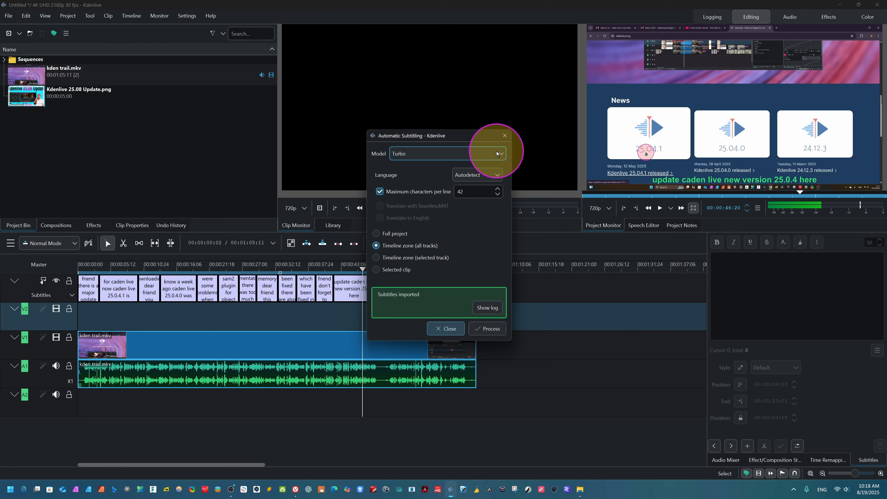
{"action": "left_click", "coordinate": [480, 153]}
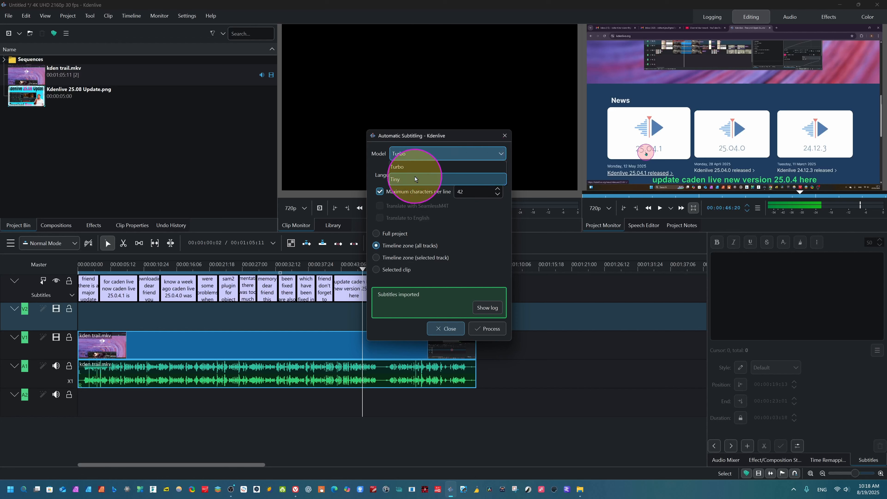
{"action": "left_click", "coordinate": [413, 177]}
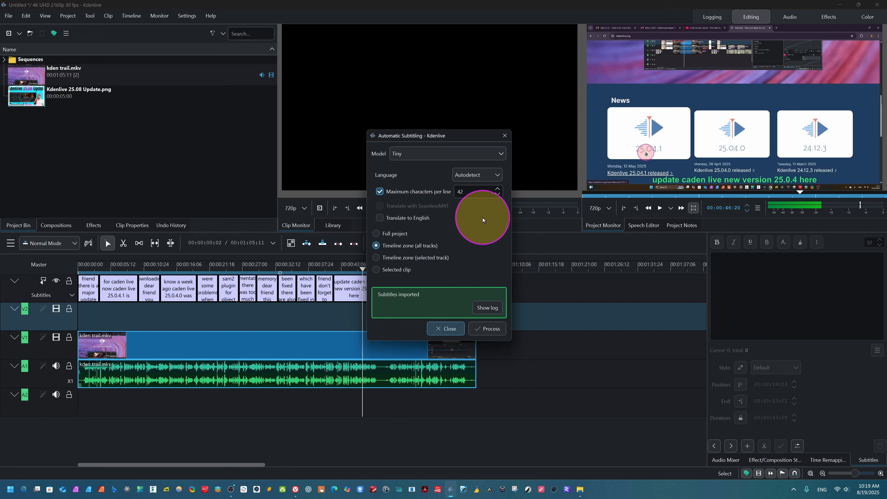
{"action": "left_click", "coordinate": [476, 216]}
{"action": "key", "text": "ctrl"}
{"action": "key", "text": "ctrl"}
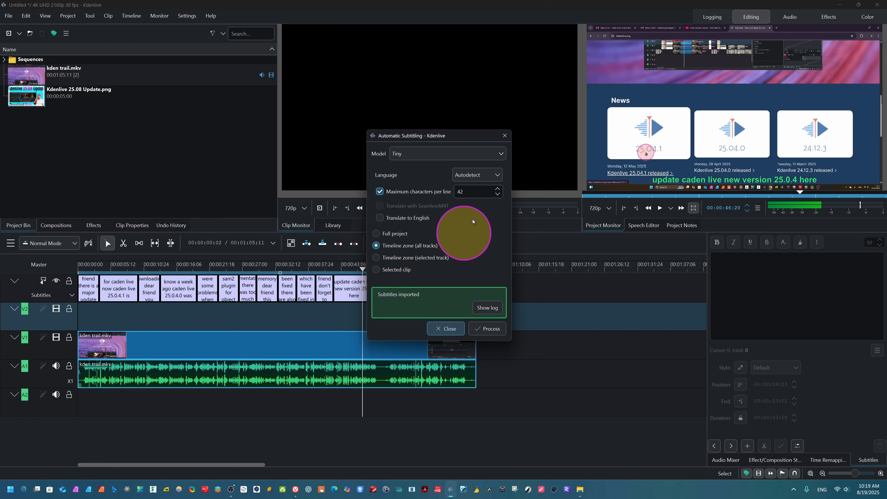
{"action": "left_click", "coordinate": [494, 153]}
{"action": "left_click", "coordinate": [406, 162]}
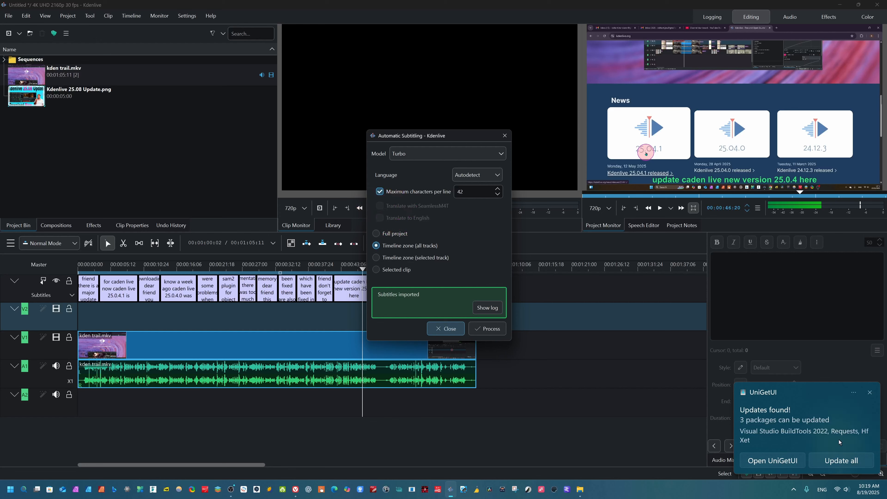
{"action": "left_click", "coordinate": [450, 328]}
- Review the subtitle and marker sections of the Kdenlive 25.08 release notes in the browser alongside the timeline in Kdenlive
{"action": "left_click", "coordinate": [295, 490]}
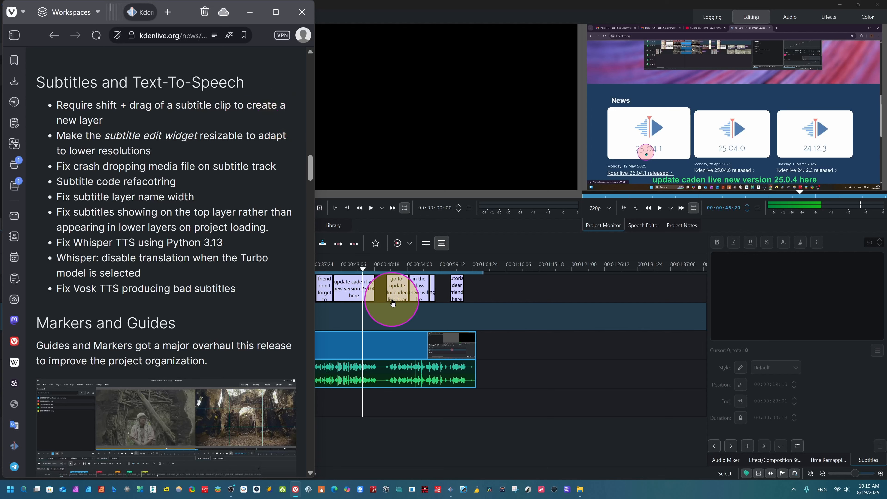
{"action": "left_click", "coordinate": [353, 310]}
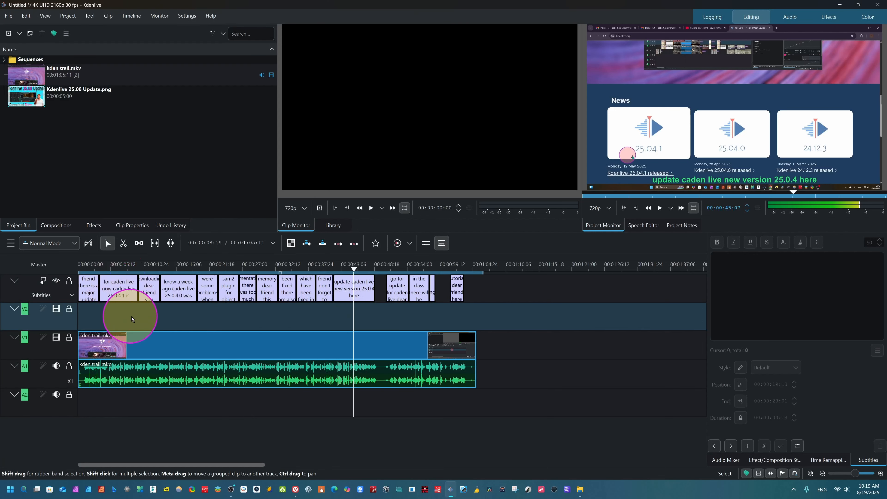
{"action": "left_click_drag", "start_coordinate": [126, 309], "coordinate": [305, 278]}
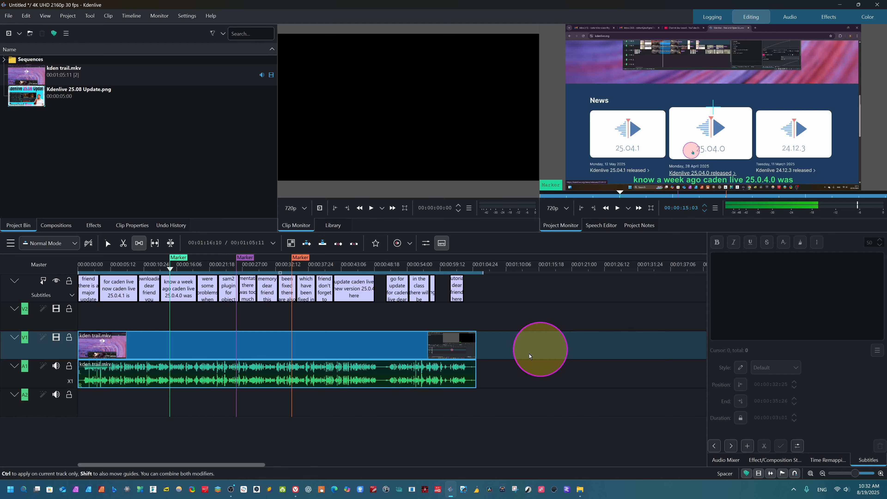
{"action": "left_click", "coordinate": [294, 491]}
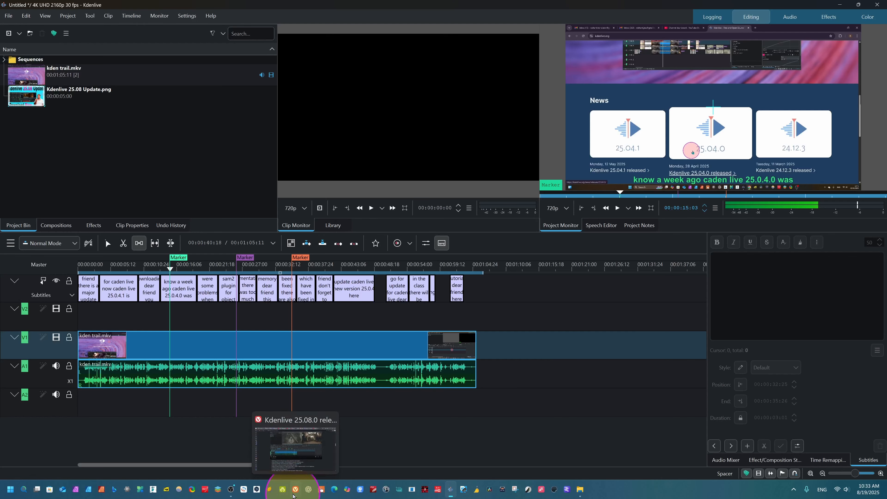
{"action": "left_click", "coordinate": [336, 348]}
{"action": "scroll", "coordinate": [336, 351], "scroll_direction": "up", "scroll_amount": 8}
{"action": "scroll", "coordinate": [336, 351], "scroll_direction": "down", "scroll_amount": 6}
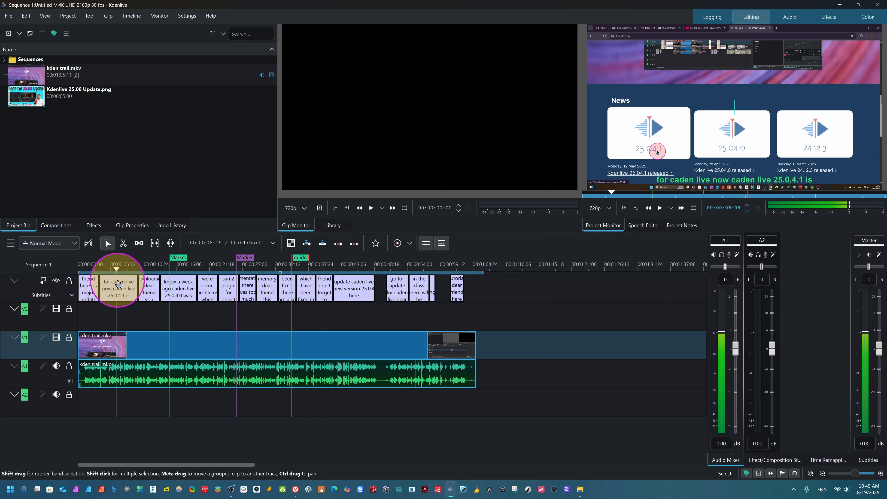
- Add a marker in Category 9 to the kden trail.mkv clip at 00:00:06:08, keeping the comment "Marker"
{"action": "left_click", "coordinate": [116, 288]}
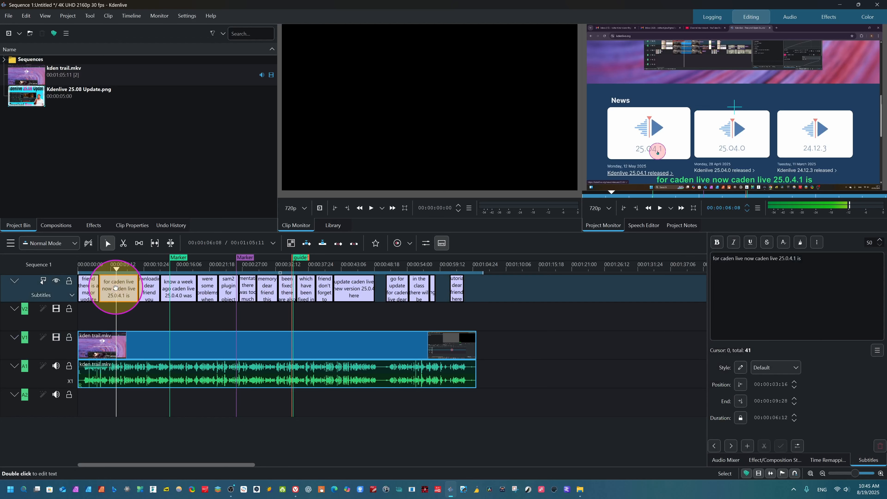
{"action": "right_click", "coordinate": [107, 335]}
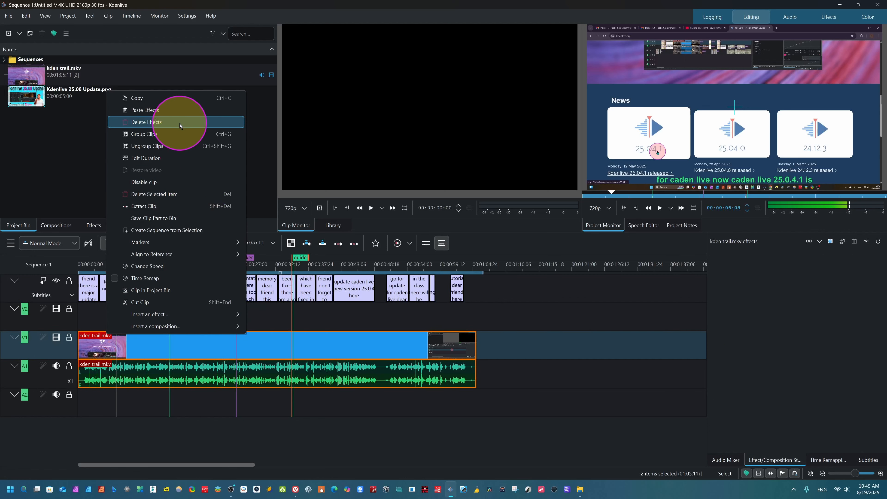
{"action": "mouse_move", "coordinate": [151, 243]}
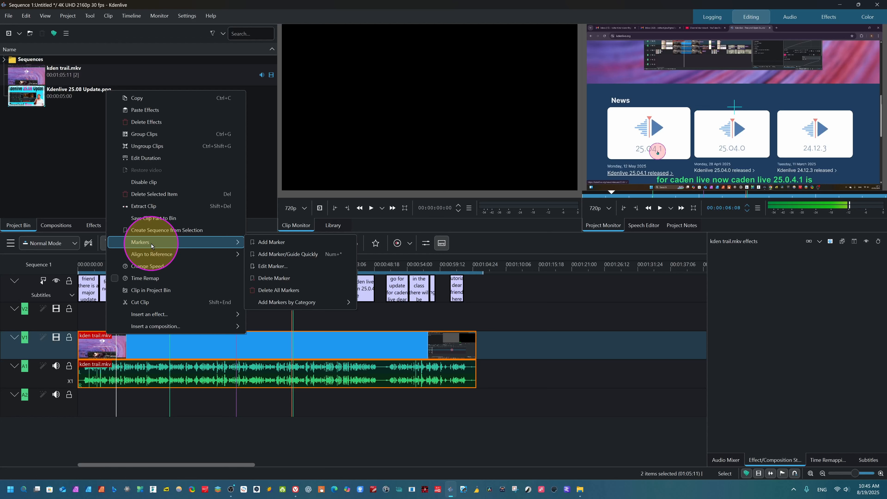
{"action": "left_click", "coordinate": [280, 246]}
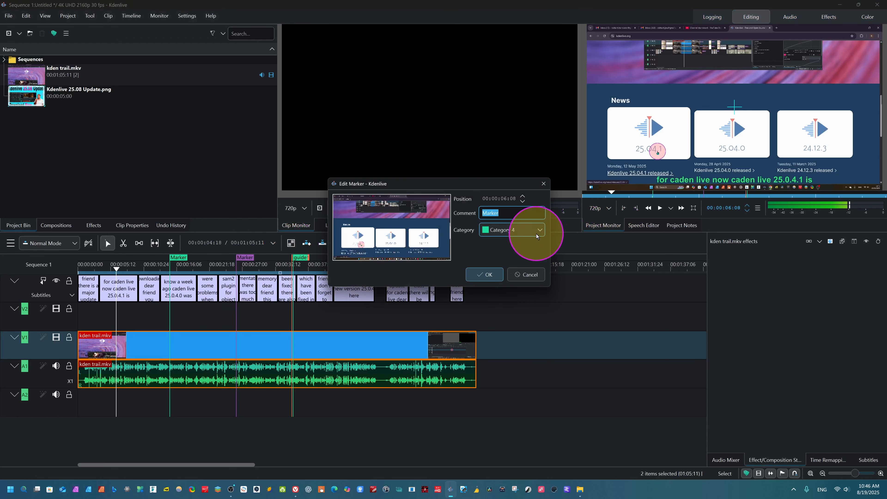
{"action": "left_click", "coordinate": [536, 229]}
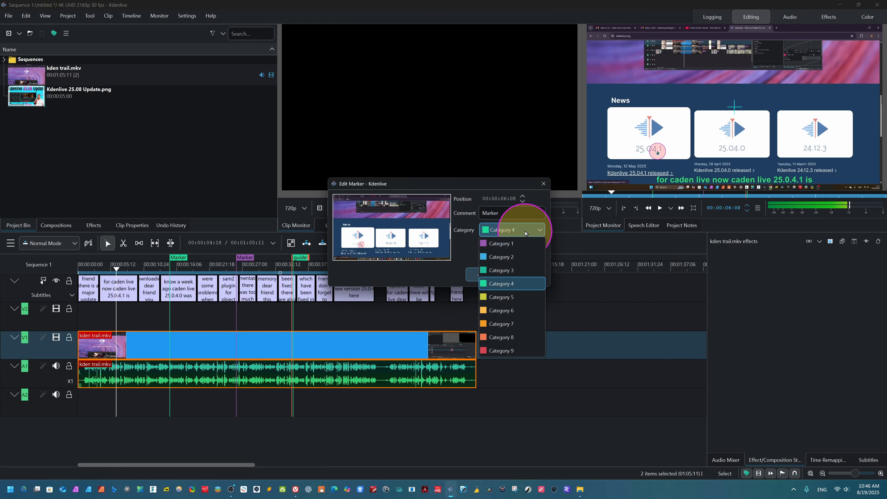
{"action": "left_click", "coordinate": [488, 350]}
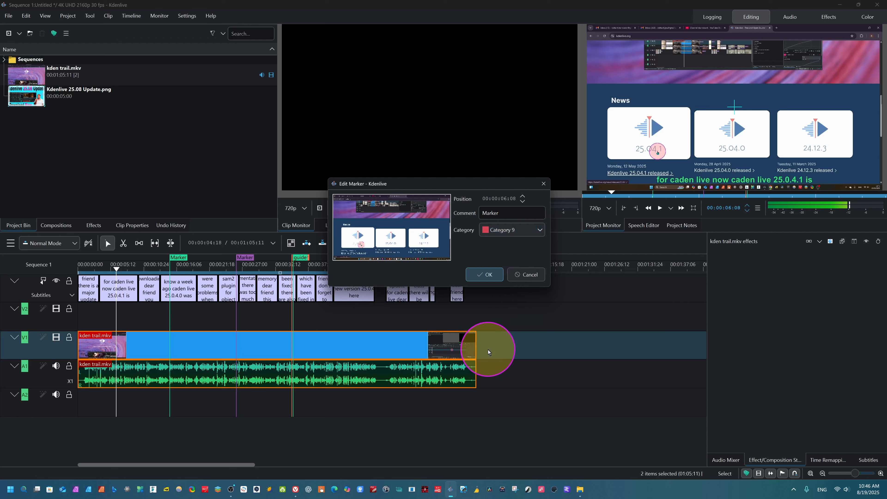
{"action": "left_click", "coordinate": [489, 275]}
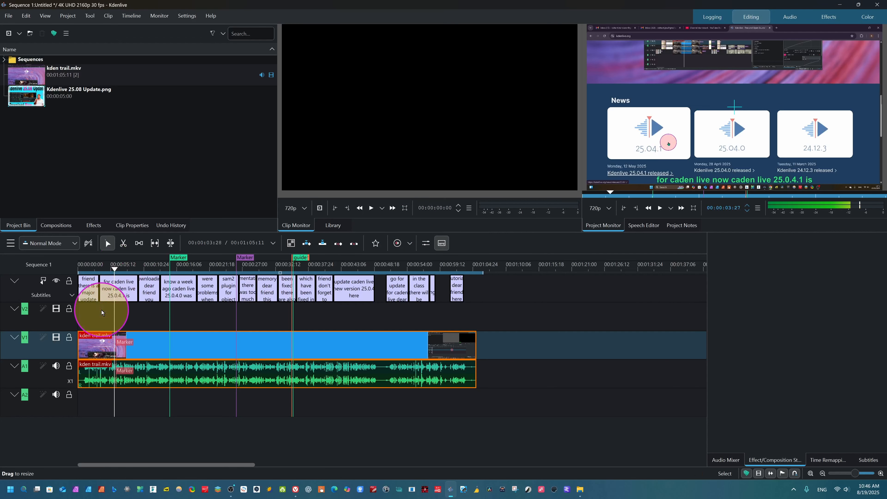
- Jump the timeline playhead to the existing guide named "guide"
{"action": "right_click", "coordinate": [101, 313]}
{"action": "mouse_move", "coordinate": [139, 391]}
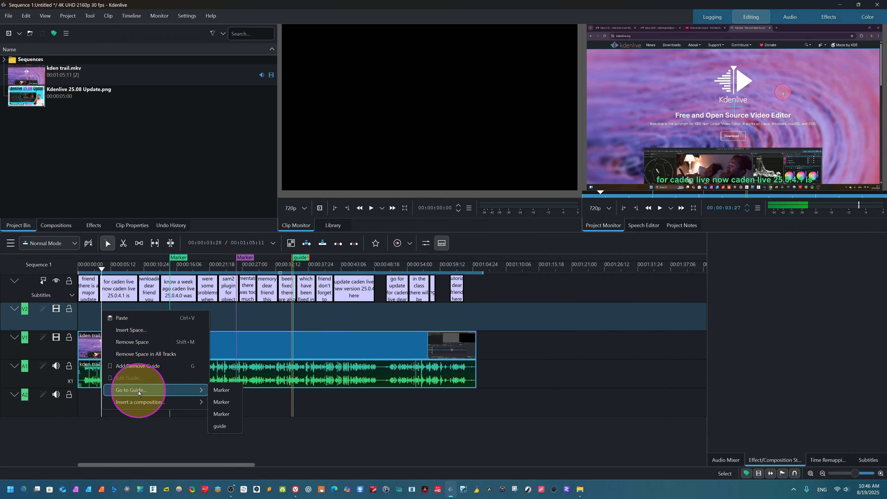
{"action": "left_click", "coordinate": [220, 426]}
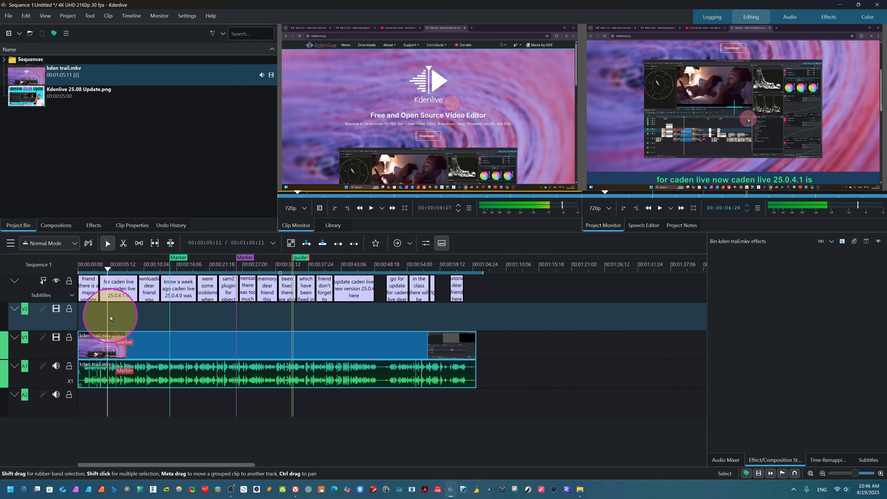
- Add a timeline guide at 00:00:04:26 with the comment "Marker" and assign it to Category 9
{"action": "right_click", "coordinate": [111, 316]}
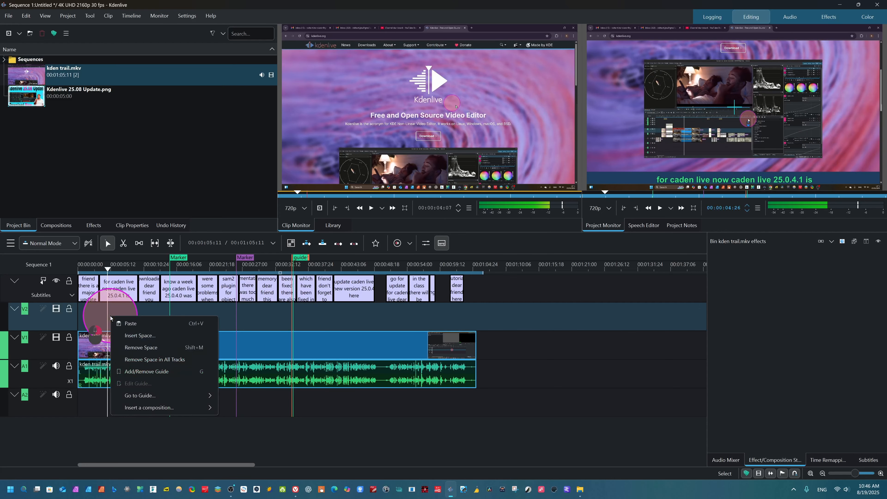
{"action": "left_click", "coordinate": [186, 371]}
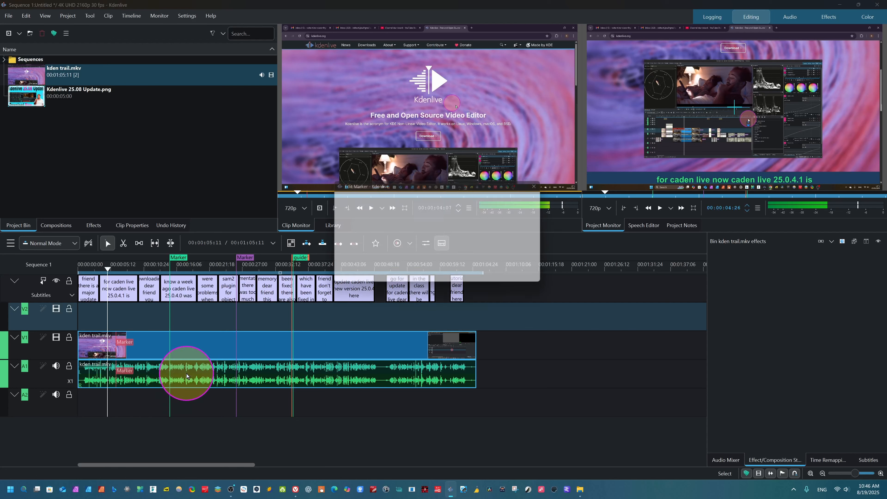
{"action": "left_click", "coordinate": [491, 230]}
{"action": "left_click", "coordinate": [487, 349]}
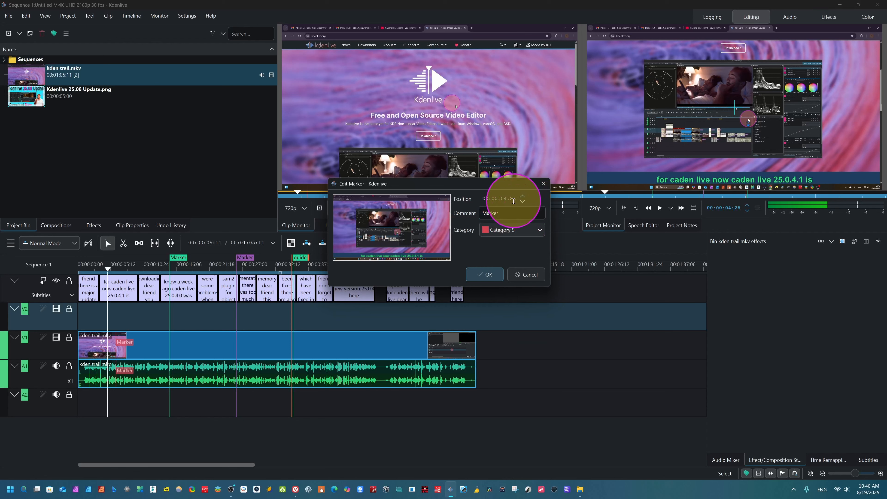
{"action": "left_click", "coordinate": [491, 274]}
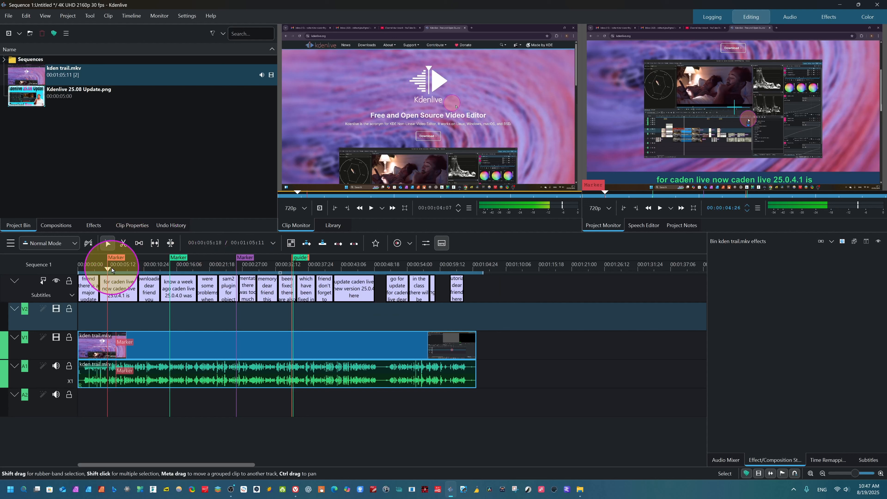
- Seek through the sequence on the timeline and project monitor rulers to examine how the guides are shown, ending near the first one
{"action": "left_click_drag", "start_coordinate": [107, 273], "coordinate": [124, 272]}
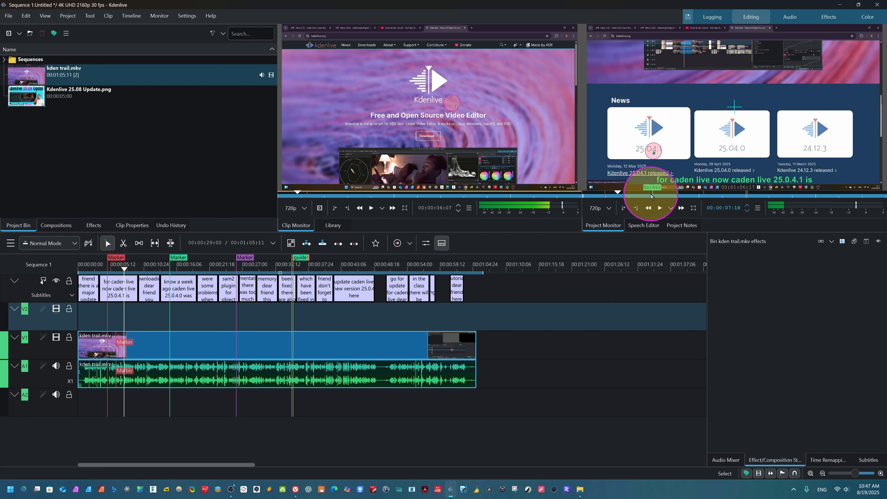
{"action": "left_click", "coordinate": [170, 289]}
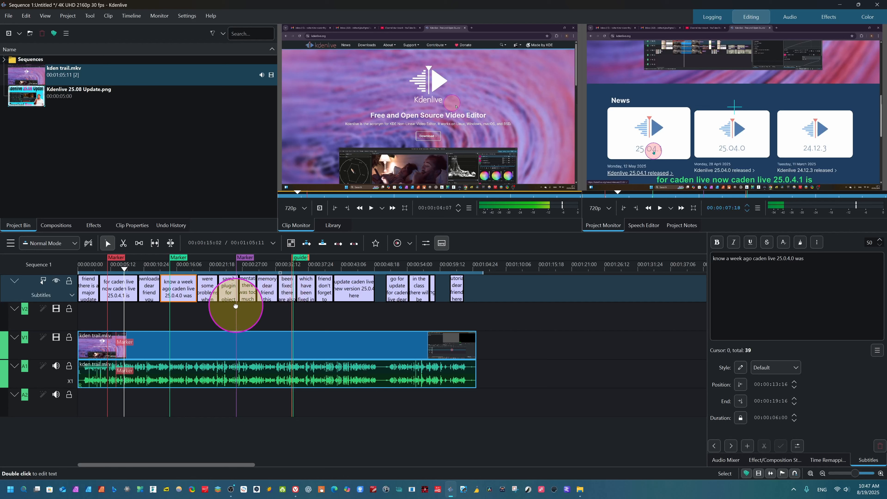
{"action": "left_click", "coordinate": [703, 196]}
{"action": "left_click", "coordinate": [748, 194]}
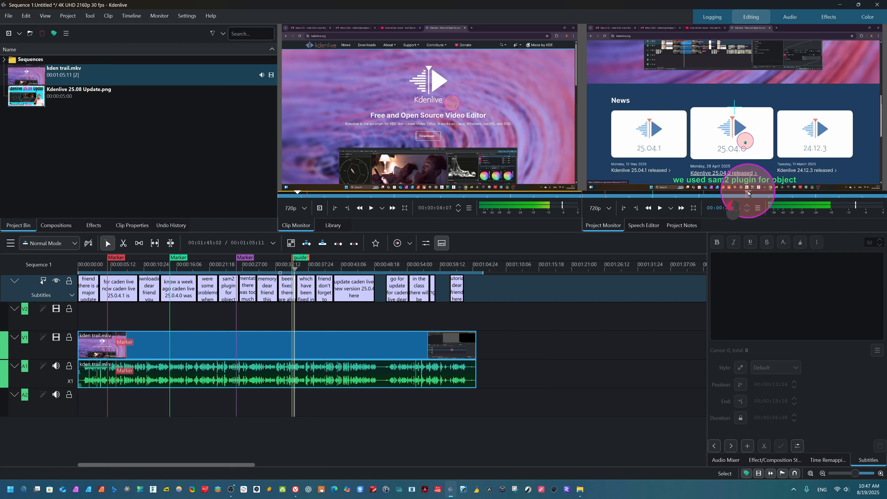
{"action": "left_click", "coordinate": [650, 199]}
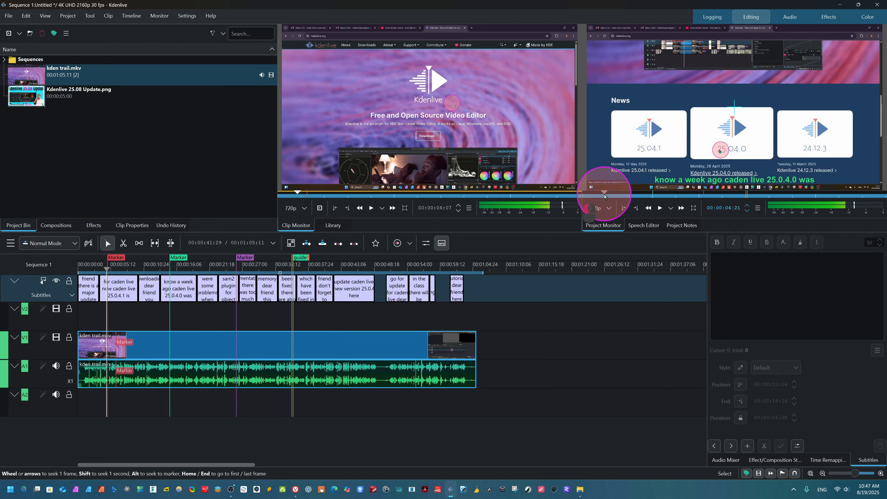
{"action": "left_click", "coordinate": [115, 281]}
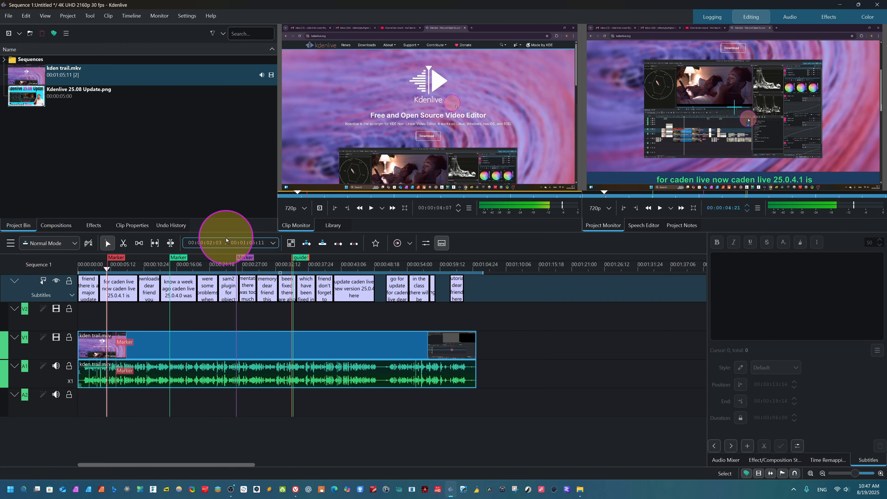
- Step back through the undo history to the 10:21 Add marker entry, and restore all changes up to the 10:47 entry
{"action": "left_click", "coordinate": [132, 225]}
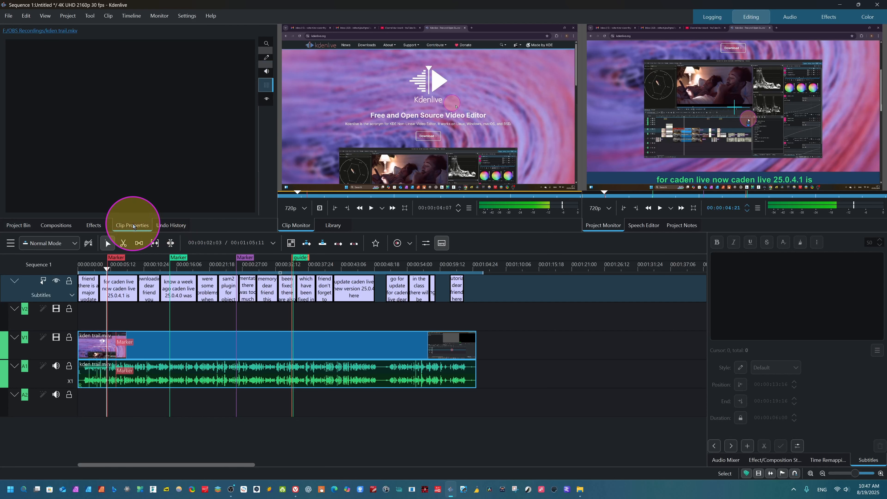
{"action": "left_click", "coordinate": [173, 228]}
{"action": "left_click", "coordinate": [23, 156]}
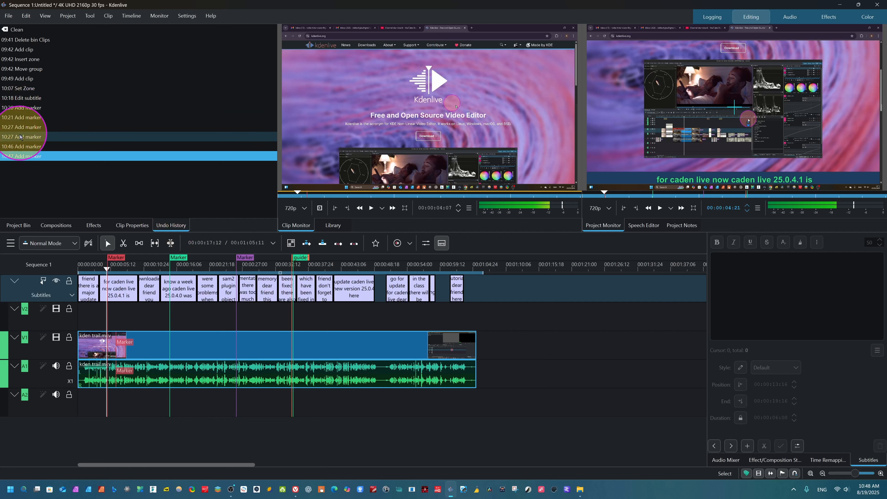
{"action": "left_click", "coordinate": [28, 126]}
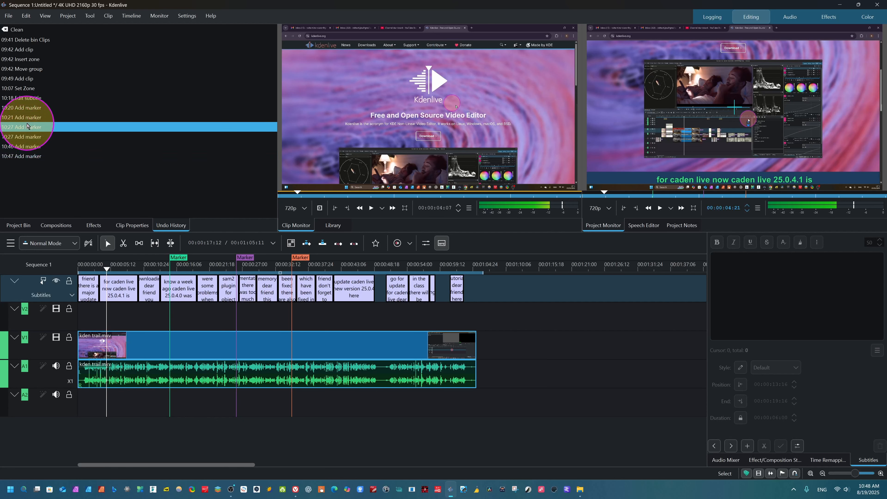
{"action": "left_click", "coordinate": [25, 117]}
{"action": "left_click", "coordinate": [26, 127]}
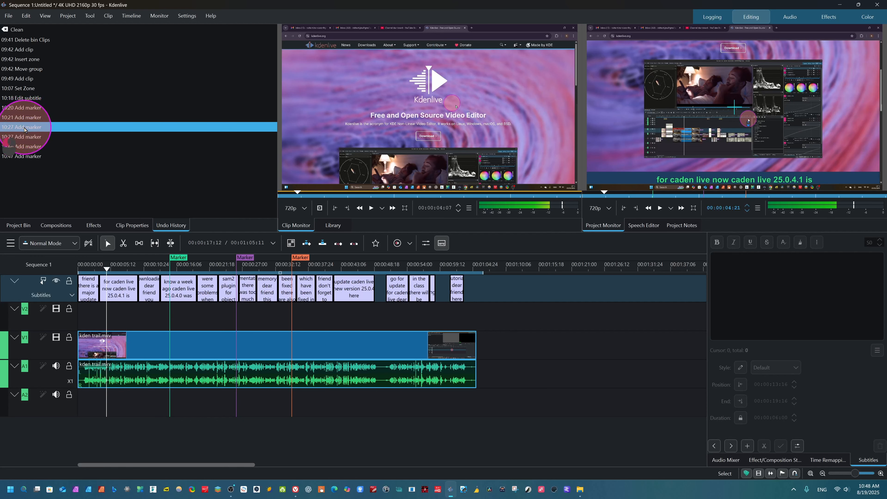
{"action": "left_click", "coordinate": [33, 136]}
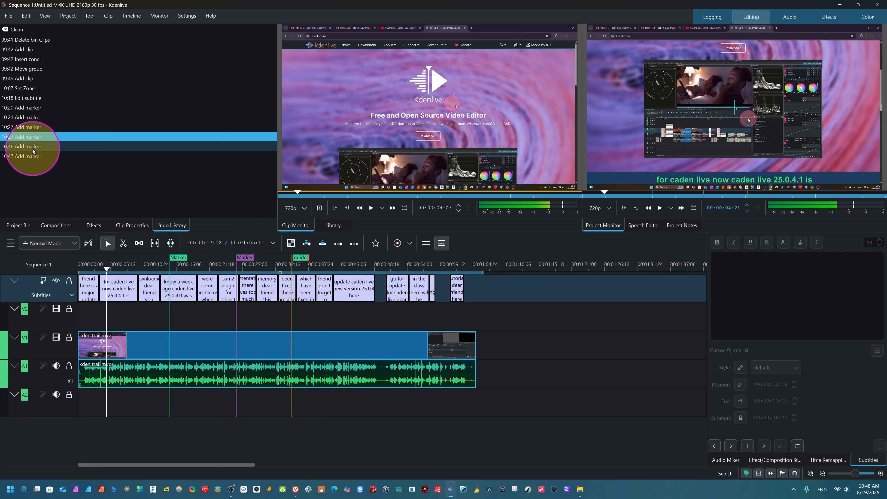
{"action": "left_click", "coordinate": [32, 147]}
{"action": "left_click", "coordinate": [30, 157]}
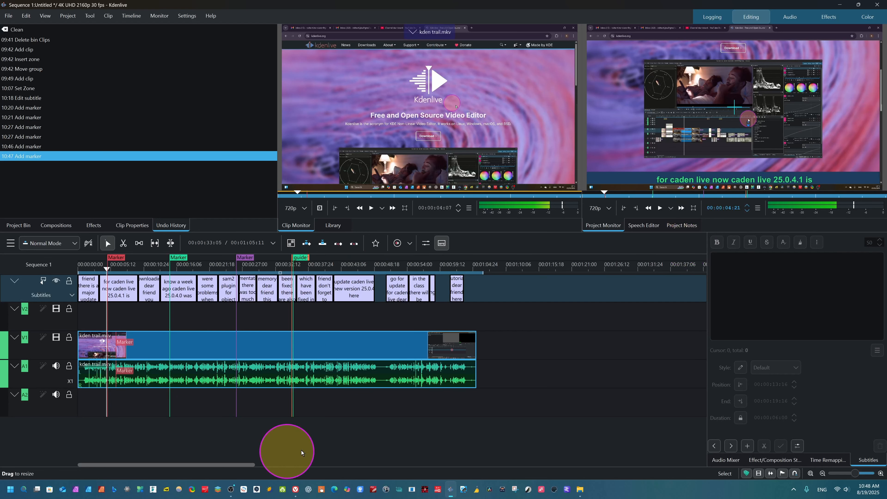
- Switch to the Vivaldi browser and look over the Subtitles and Markers and Guides sections of the Kdenlive 25.08.0 release notes
{"action": "left_click", "coordinate": [295, 489]}
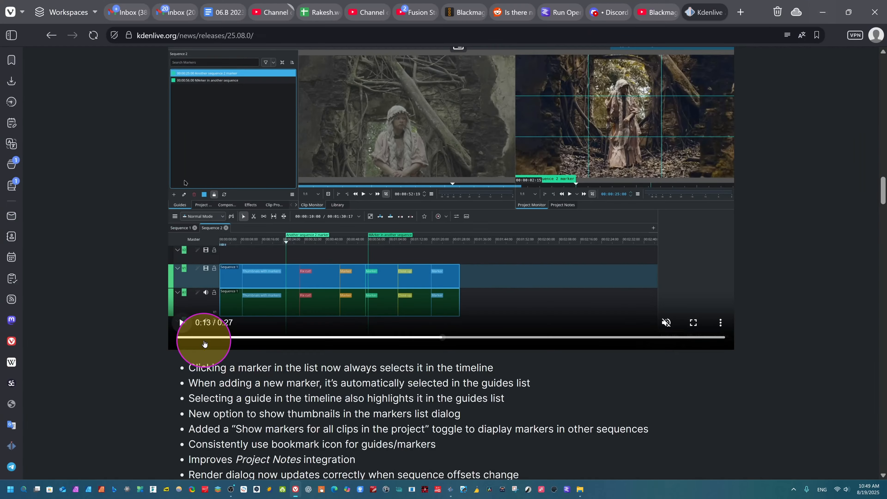
{"action": "scroll", "coordinate": [307, 406], "scroll_direction": "down", "scroll_amount": 10}
{"action": "scroll", "coordinate": [319, 405], "scroll_direction": "up", "scroll_amount": 11}
{"action": "scroll", "coordinate": [322, 402], "scroll_direction": "up", "scroll_amount": 10}
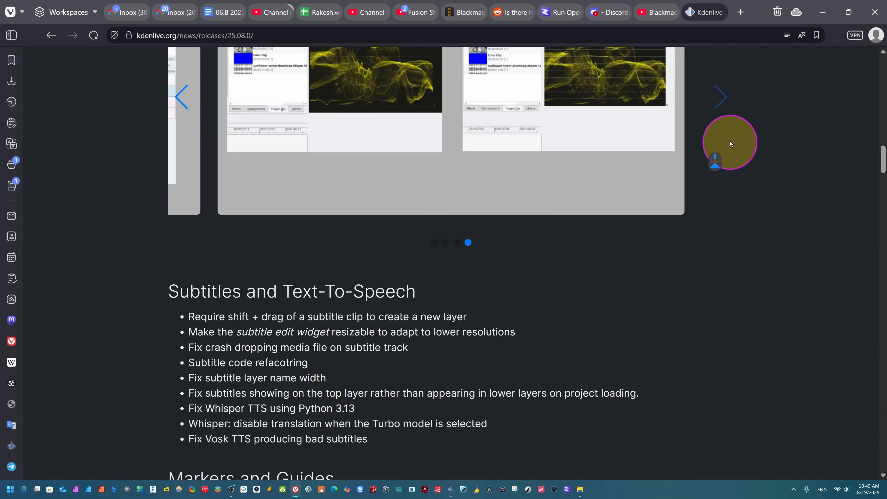
{"action": "left_click", "coordinate": [823, 12]}
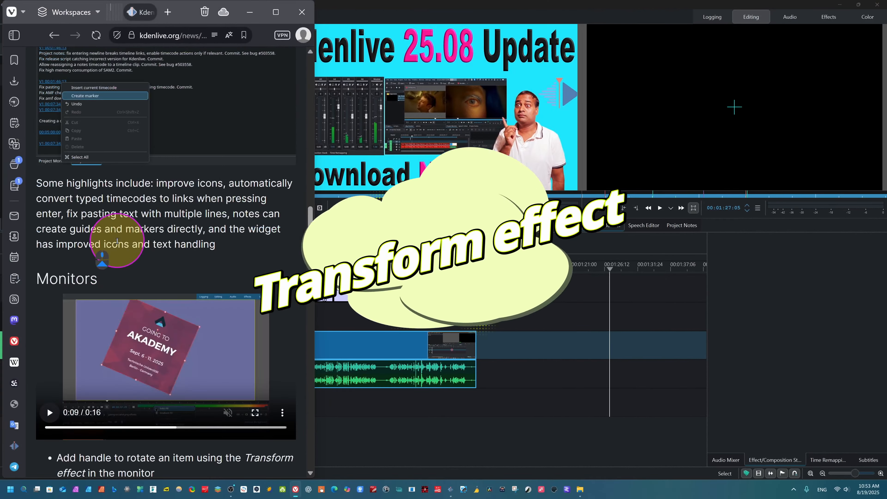
- Examine the Monitors section of the release notes for the Transform effect's rotation handle
{"action": "scroll", "coordinate": [167, 262], "scroll_direction": "down", "scroll_amount": 5}
{"action": "scroll", "coordinate": [166, 262], "scroll_direction": "up", "scroll_amount": 5}
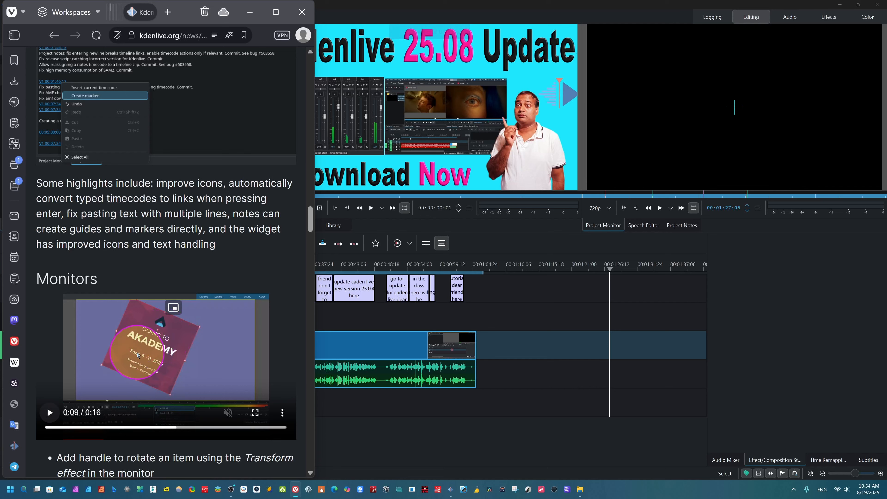
{"action": "scroll", "coordinate": [137, 355], "scroll_direction": "down", "scroll_amount": 5}
{"action": "scroll", "coordinate": [132, 360], "scroll_direction": "up", "scroll_amount": 5}
- Switch to Kdenlive and place the image Kdenlive 25.08 Update.png on track V1 at about 00:01:17:00, with the playhead over the clip
{"action": "left_click", "coordinate": [547, 350]}
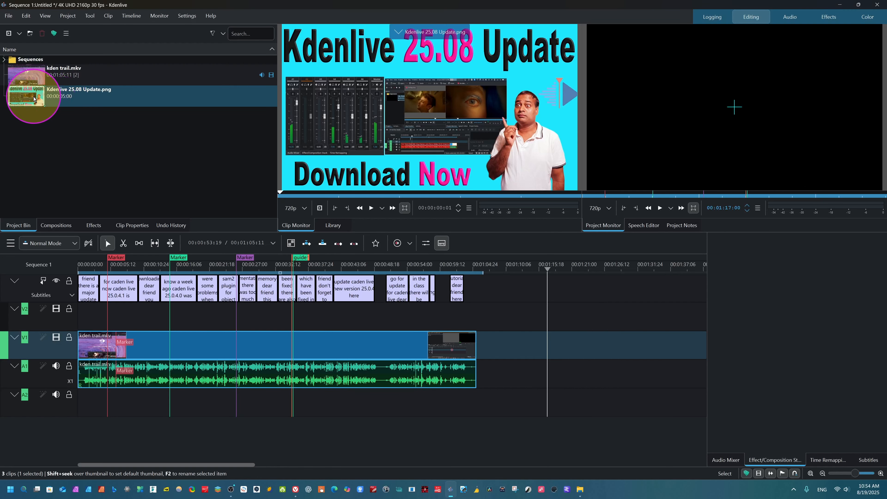
{"action": "left_click", "coordinate": [84, 99]}
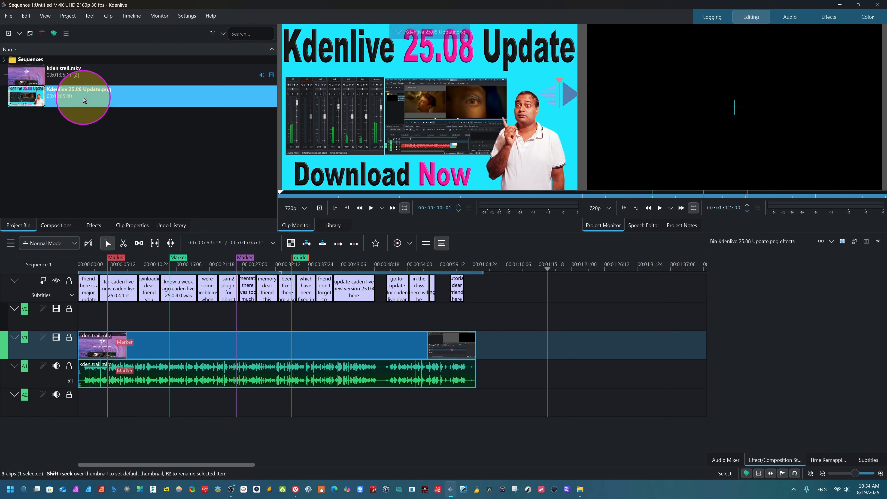
{"action": "left_click_drag", "start_coordinate": [83, 99], "coordinate": [570, 277]}
{"action": "left_click", "coordinate": [562, 350]}
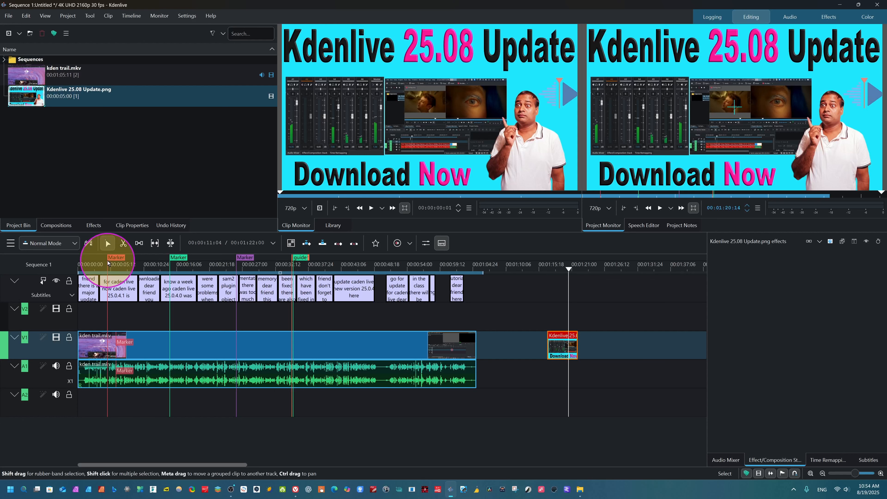
- Apply the Transform effect to the Kdenlive 25.08 Update.png clip on track V1
{"action": "left_click", "coordinate": [92, 225]}
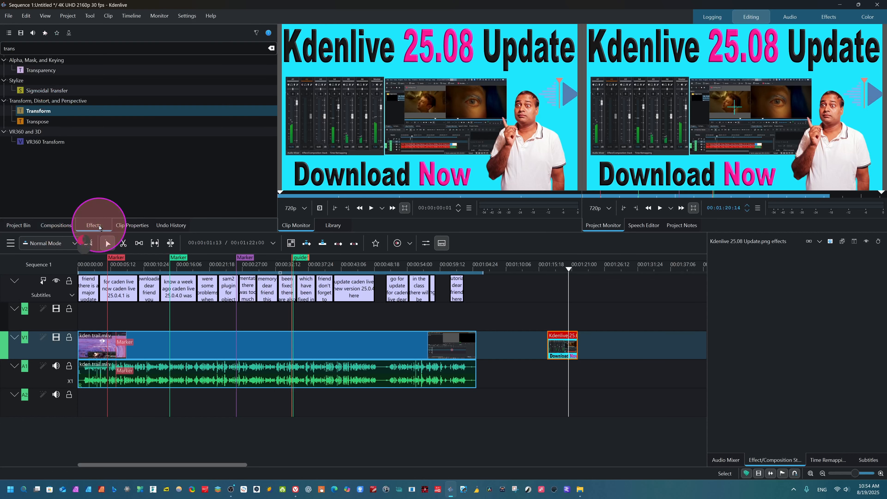
{"action": "left_click", "coordinate": [224, 46]}
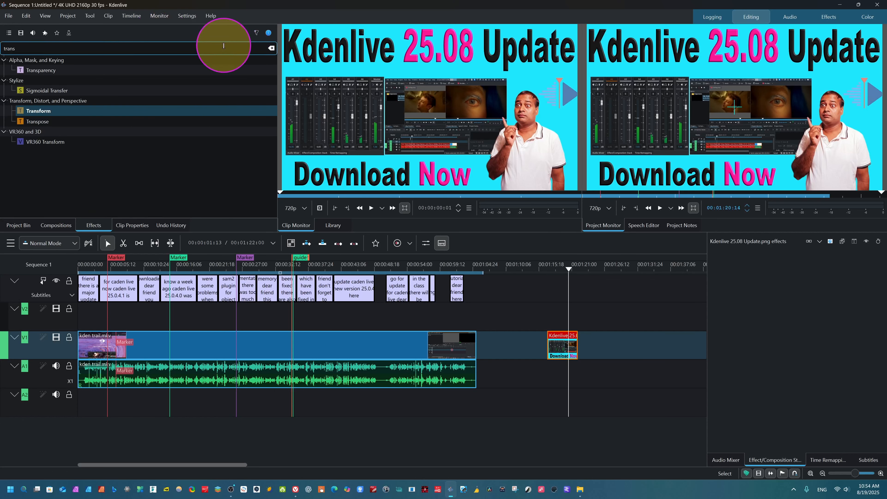
{"action": "left_click", "coordinate": [52, 112]}
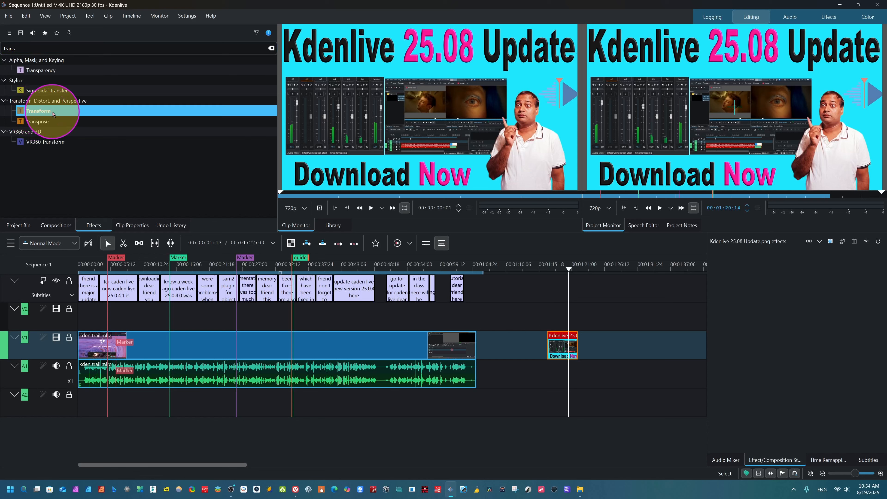
{"action": "left_click_drag", "start_coordinate": [117, 128], "coordinate": [561, 345]}
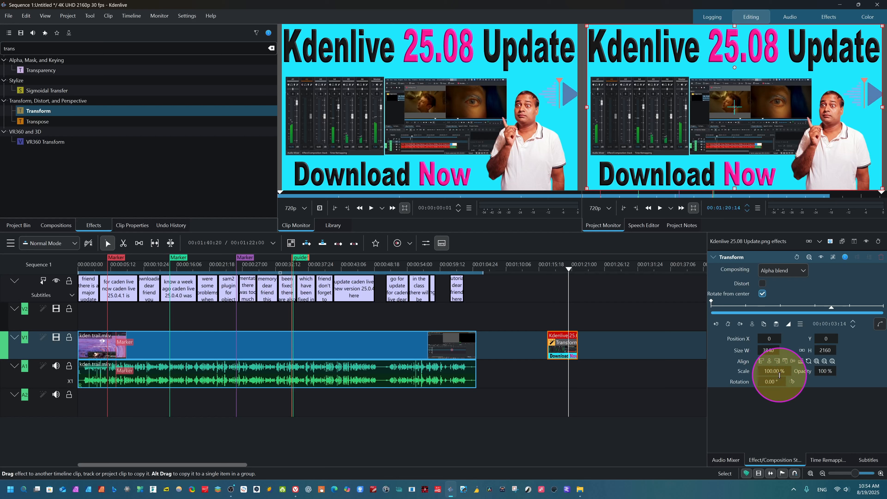
- Scale the image clip to about 63.89 % and rotate it to about 4.73° with the monitor's rotation handle
{"action": "left_click", "coordinate": [773, 370]}
{"action": "left_click_drag", "start_coordinate": [768, 370], "coordinate": [761, 372]}
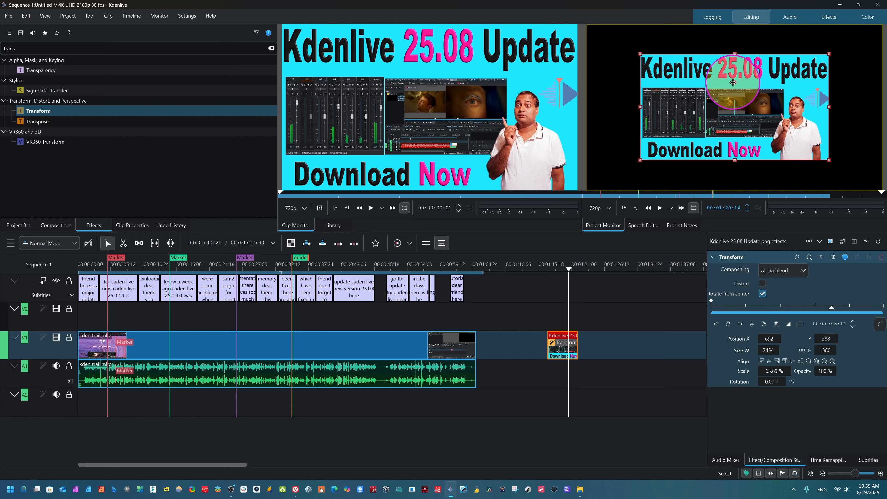
{"action": "mouse_move", "coordinate": [734, 87]}
{"action": "left_mouse_down"}
{"action": "mouse_move", "coordinate": [720, 100]}
{"action": "mouse_move", "coordinate": [738, 97]}
{"action": "mouse_move", "coordinate": [728, 108]}
{"action": "mouse_move", "coordinate": [740, 107]}
{"action": "mouse_move", "coordinate": [712, 105]}
{"action": "mouse_move", "coordinate": [754, 92]}
{"action": "mouse_move", "coordinate": [736, 95]}
{"action": "left_mouse_up"}
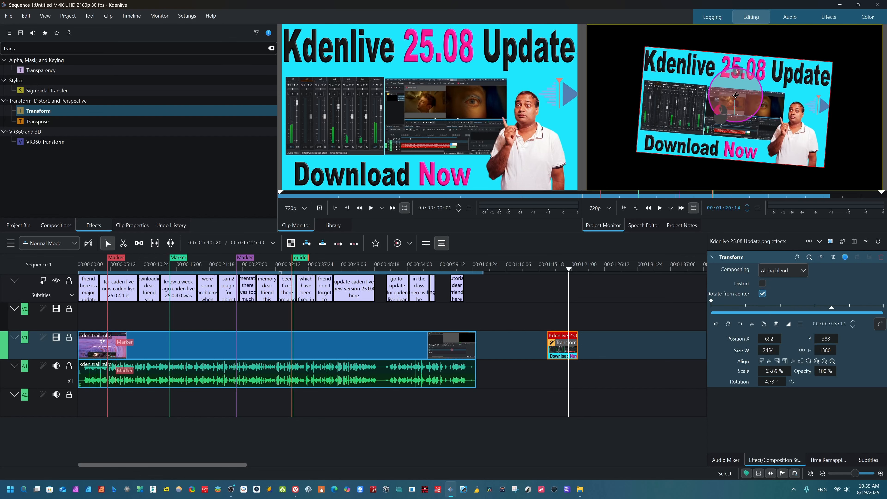
- Add a Transform keyframe at 00:00:00:08 in the image clip and another at 00:00:01:25 with the image rotated to about 23.80°
{"action": "left_click", "coordinate": [555, 277]}
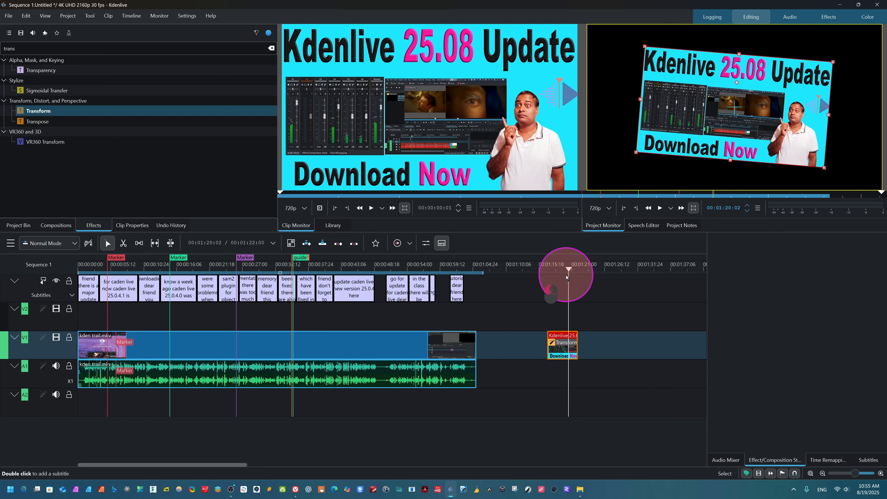
{"action": "left_click_drag", "start_coordinate": [555, 277], "coordinate": [549, 279]}
{"action": "left_click", "coordinate": [562, 345]}
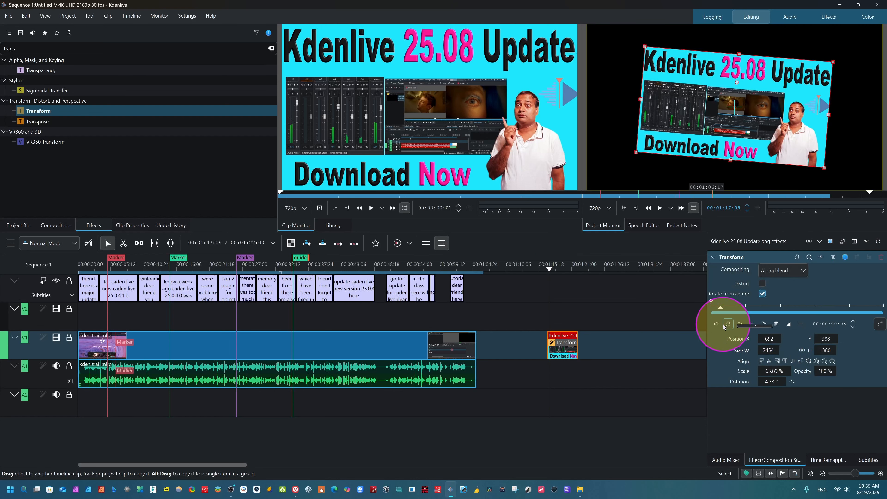
{"action": "left_click", "coordinate": [728, 323]}
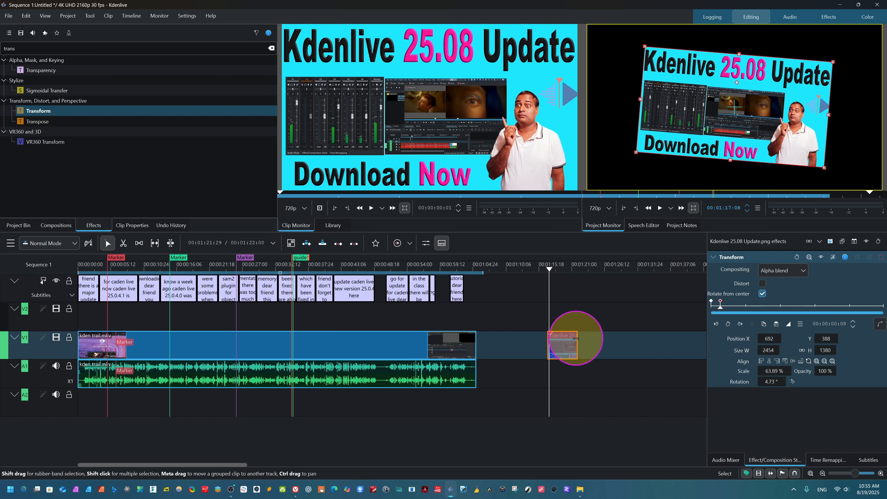
{"action": "left_click", "coordinate": [552, 272]}
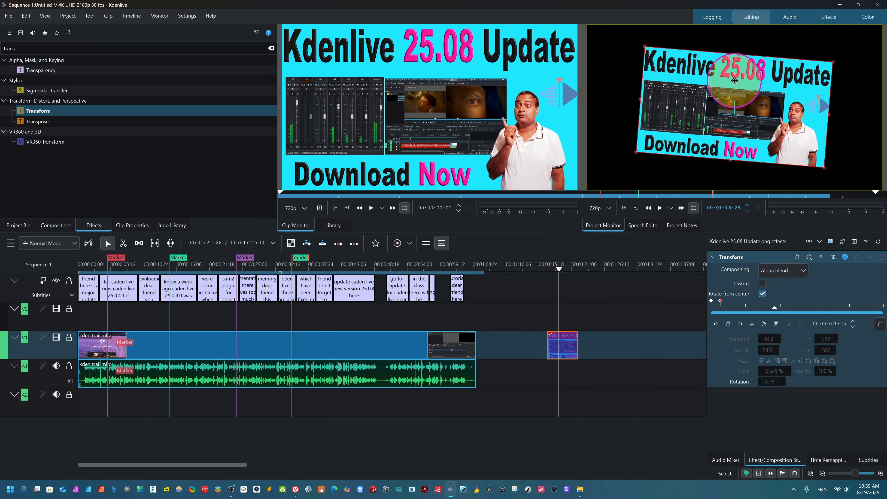
{"action": "left_click_drag", "start_coordinate": [737, 83], "coordinate": [745, 83]}
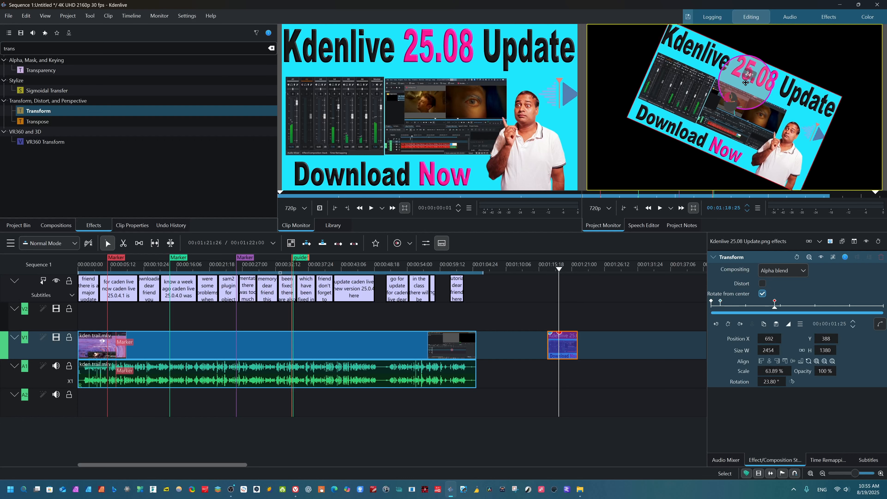
- Add a Transform keyframe at 00:00:03:29 in the image clip and rotate the image nearly upside down with the monitor handle
{"action": "mouse_move", "coordinate": [557, 272]}
{"action": "left_mouse_down"}
{"action": "mouse_move", "coordinate": [580, 274]}
{"action": "mouse_move", "coordinate": [572, 272]}
{"action": "left_mouse_up"}
{"action": "left_click", "coordinate": [729, 325]}
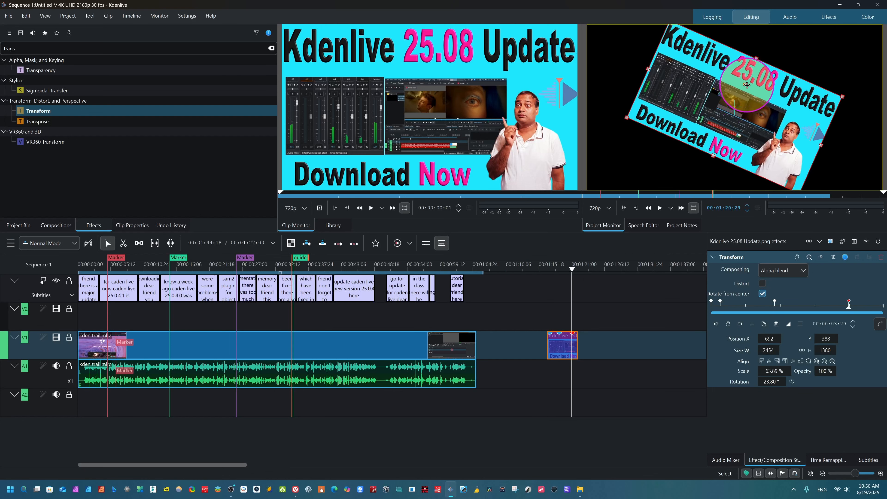
{"action": "left_click_drag", "start_coordinate": [745, 85], "coordinate": [749, 145]}
- Scrub back over the image clip and play the keyframed rotation in the project monitor
{"action": "left_click", "coordinate": [572, 277]}
{"action": "mouse_move", "coordinate": [572, 277]}
{"action": "left_mouse_down"}
{"action": "mouse_move", "coordinate": [551, 278]}
{"action": "mouse_move", "coordinate": [571, 275]}
{"action": "left_mouse_up"}
{"action": "left_click", "coordinate": [563, 276]}
{"action": "key", "text": "space"}
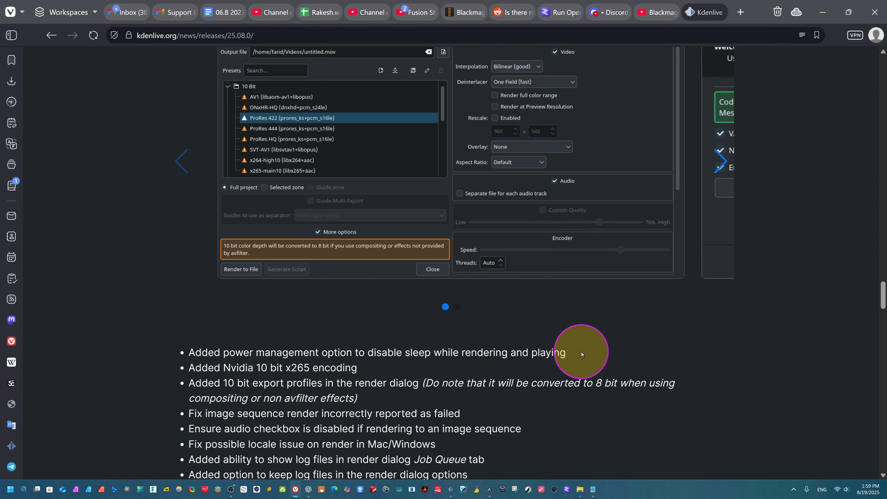
- Review the 25.08.0 release notes in the browser, from Markers and Guides and Project Notes down to the rendering and Under the hood sections
{"action": "scroll", "coordinate": [581, 352], "scroll_direction": "up", "scroll_amount": 5}
{"action": "scroll", "coordinate": [408, 368], "scroll_direction": "up", "scroll_amount": 10}
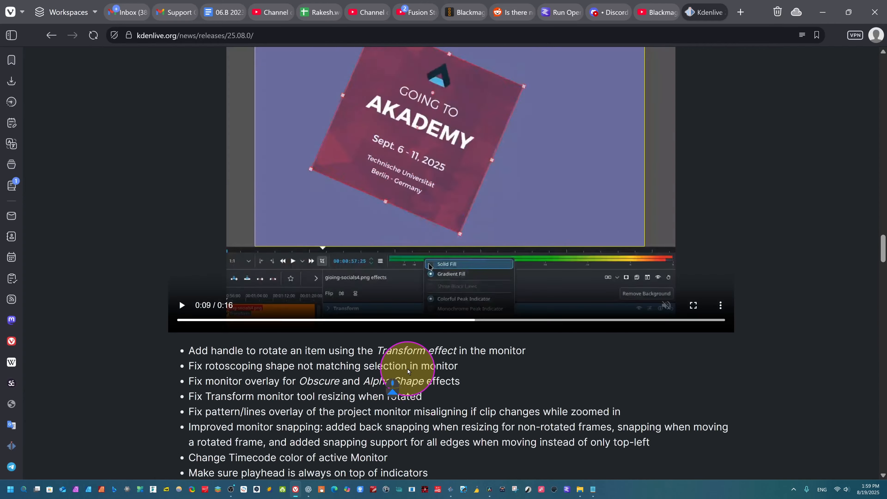
{"action": "scroll", "coordinate": [407, 369], "scroll_direction": "up", "scroll_amount": 10}
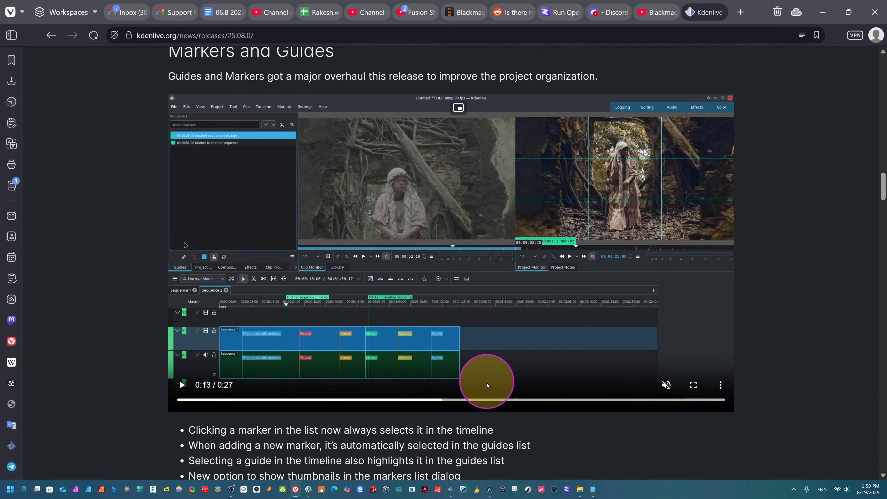
{"action": "scroll", "coordinate": [474, 437], "scroll_direction": "down", "scroll_amount": 5}
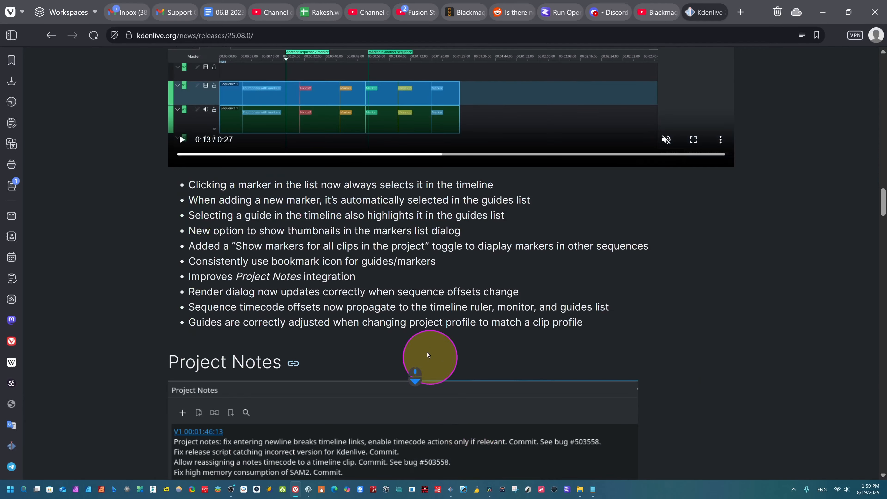
{"action": "scroll", "coordinate": [391, 321], "scroll_direction": "down", "scroll_amount": 7}
{"action": "scroll", "coordinate": [391, 325], "scroll_direction": "up", "scroll_amount": 16}
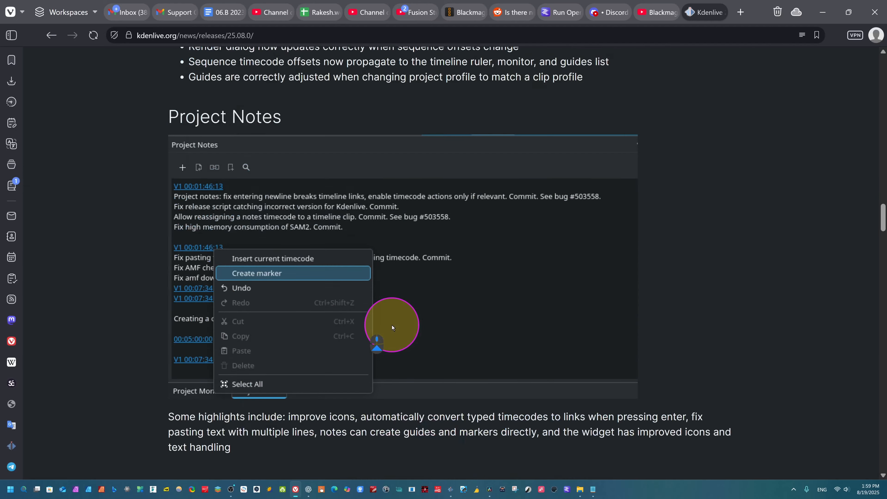
{"action": "scroll", "coordinate": [513, 333], "scroll_direction": "down", "scroll_amount": 20}
{"action": "scroll", "coordinate": [484, 315], "scroll_direction": "up", "scroll_amount": 12}
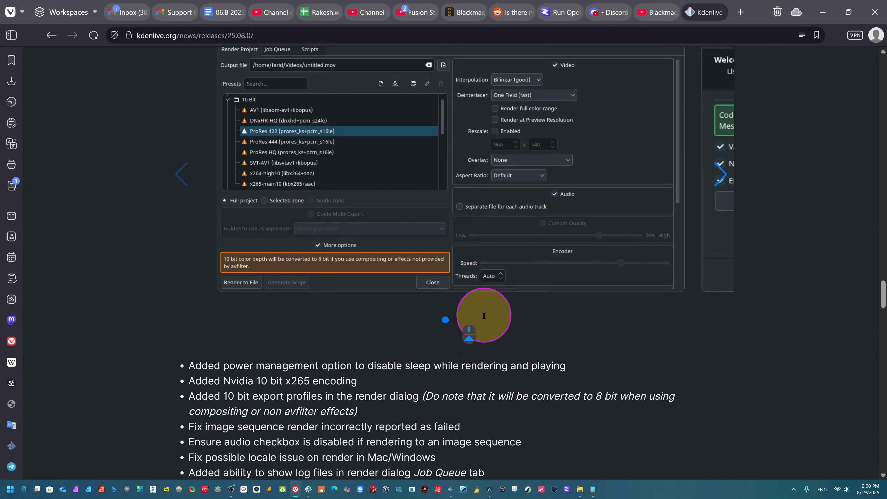
{"action": "scroll", "coordinate": [484, 315], "scroll_direction": "down", "scroll_amount": 12}
{"action": "scroll", "coordinate": [484, 315], "scroll_direction": "up", "scroll_amount": 6}
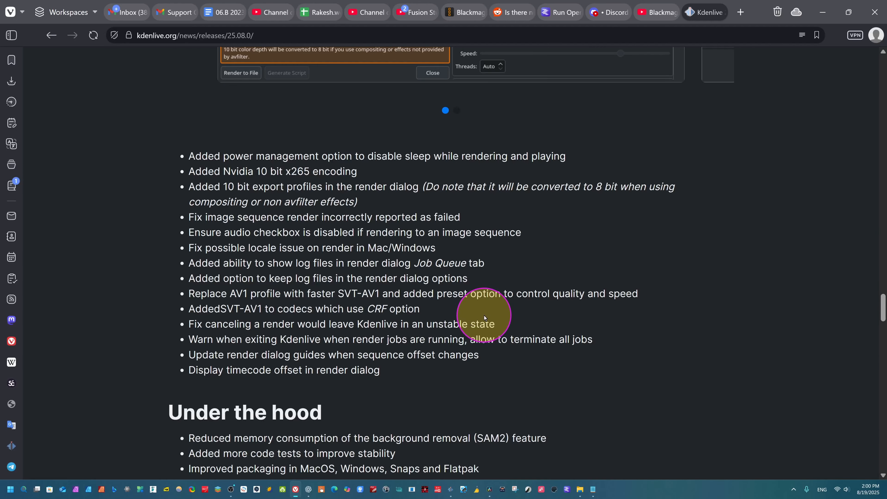